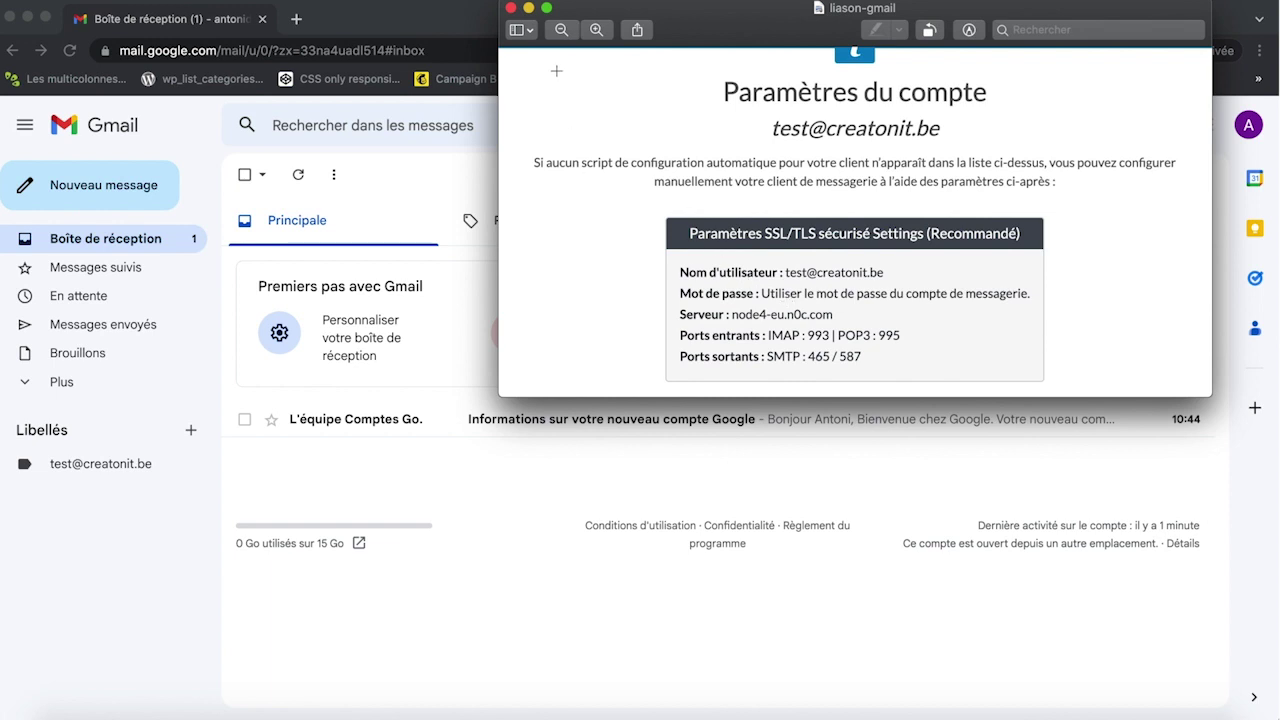
# Step: Minimize the 'liason-gmail' Preview document with the mail server settings to the Dock
pyautogui.click(529, 9)
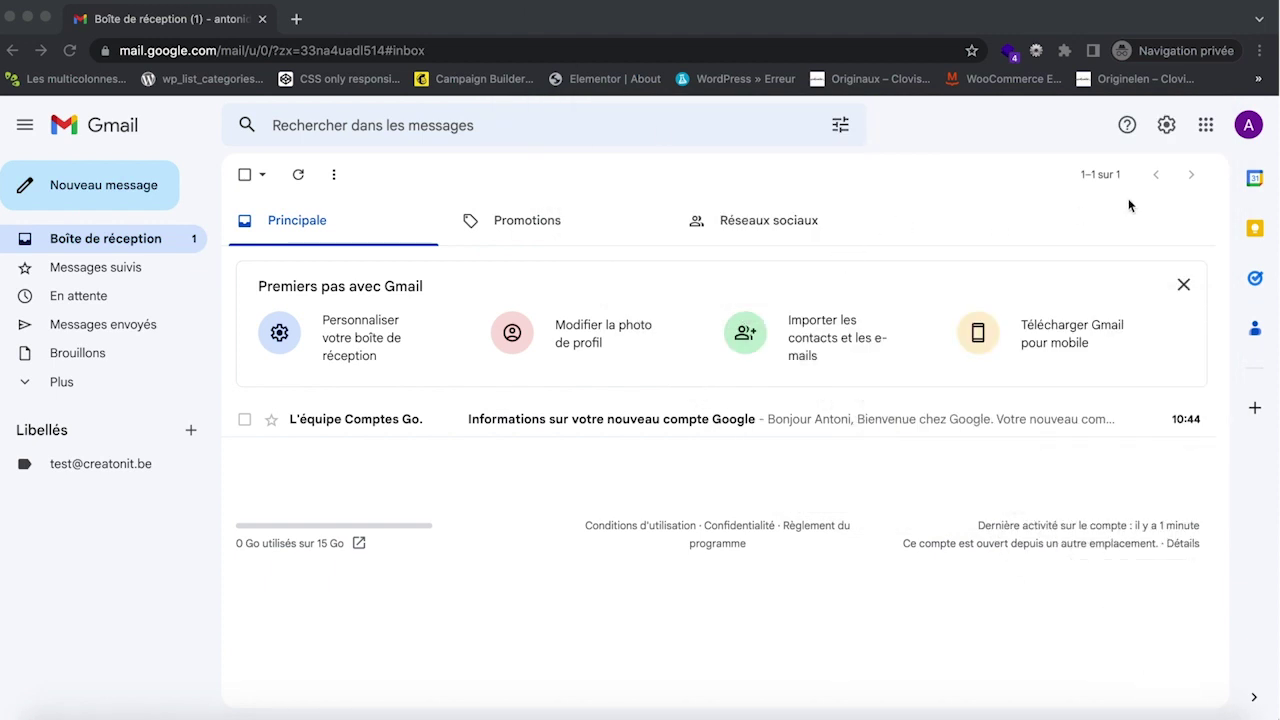
# Step: Open Gmail's full settings on the Comptes et importation tab, scrolled to the other-accounts option
pyautogui.click(1167, 125)
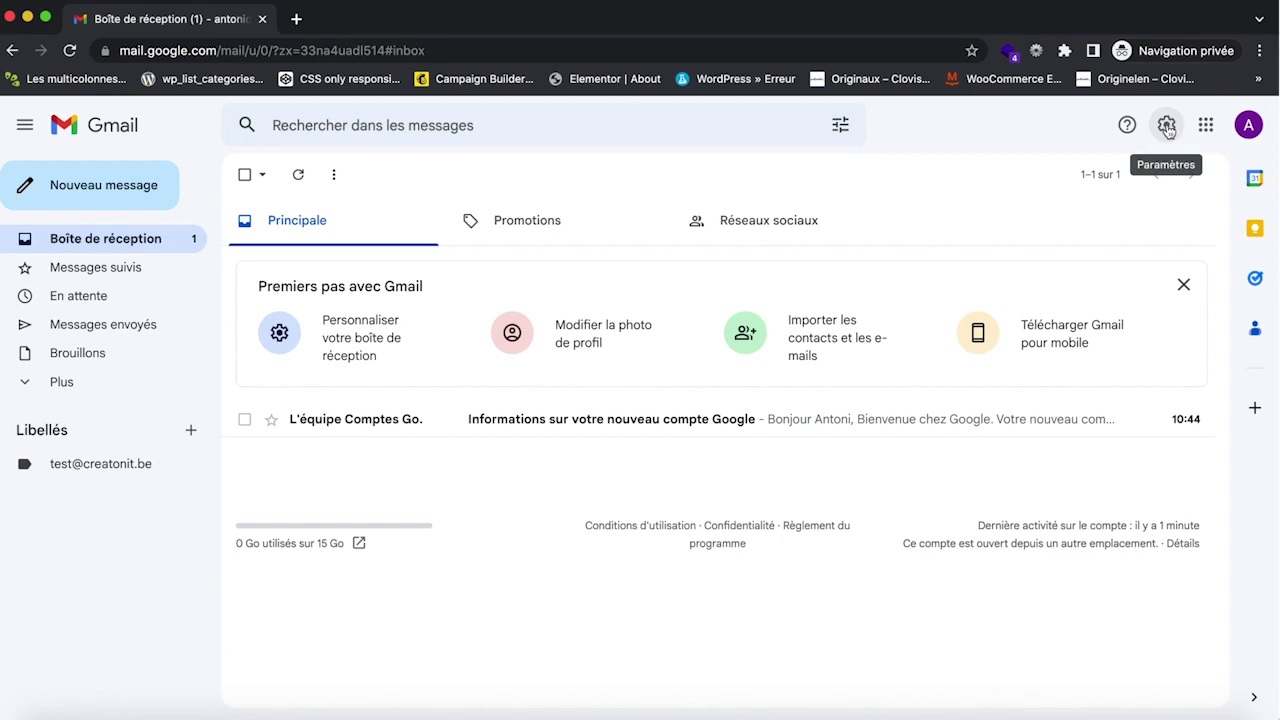
pyautogui.click(1167, 126)
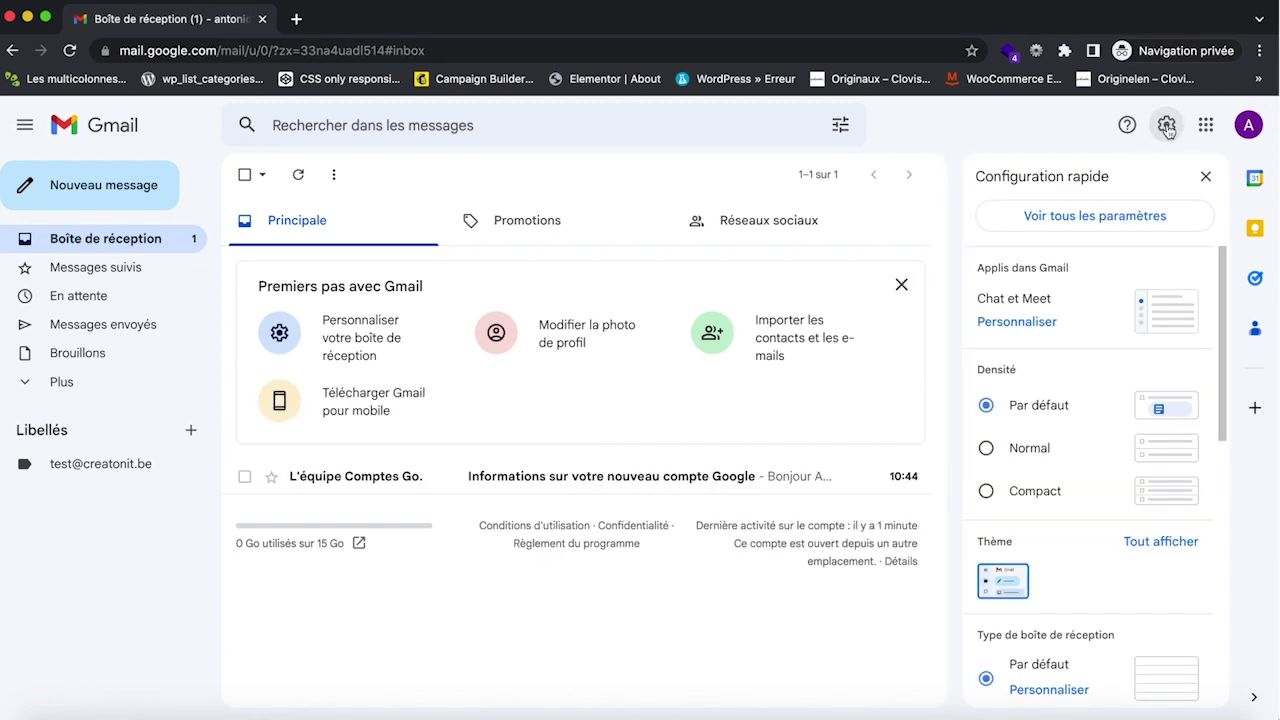
pyautogui.click(1100, 219)
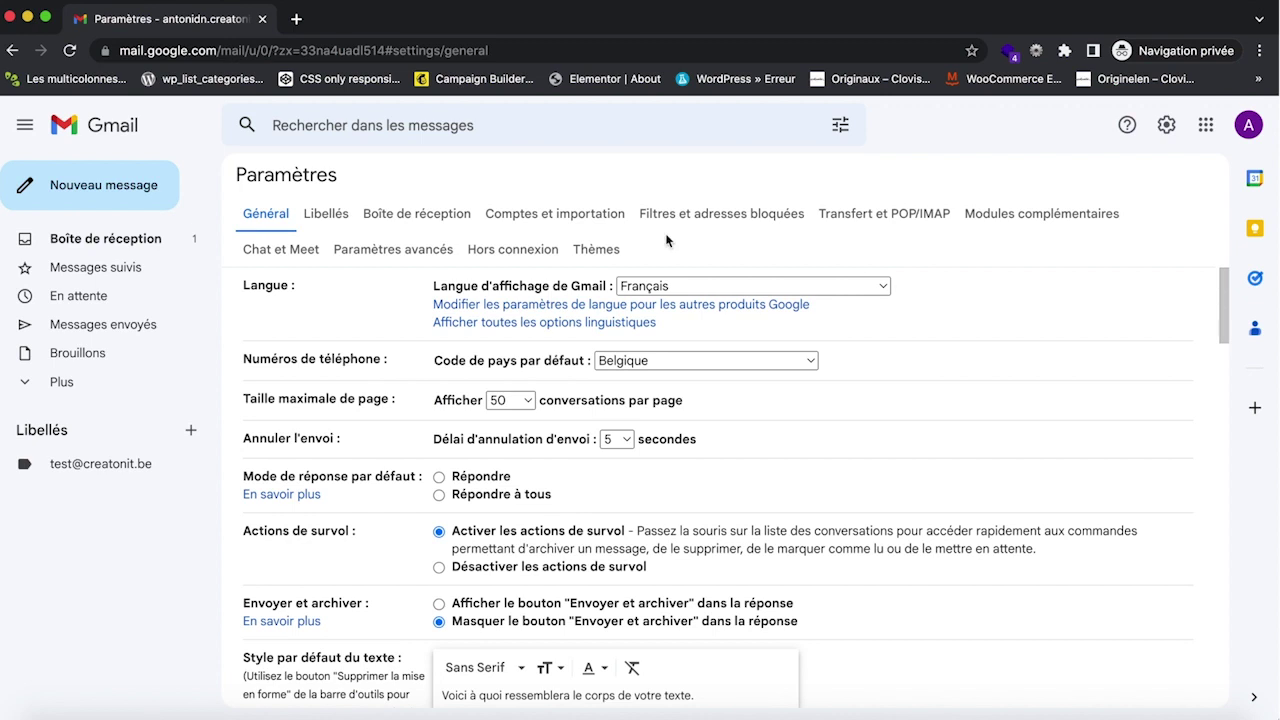
pyautogui.click(551, 216)
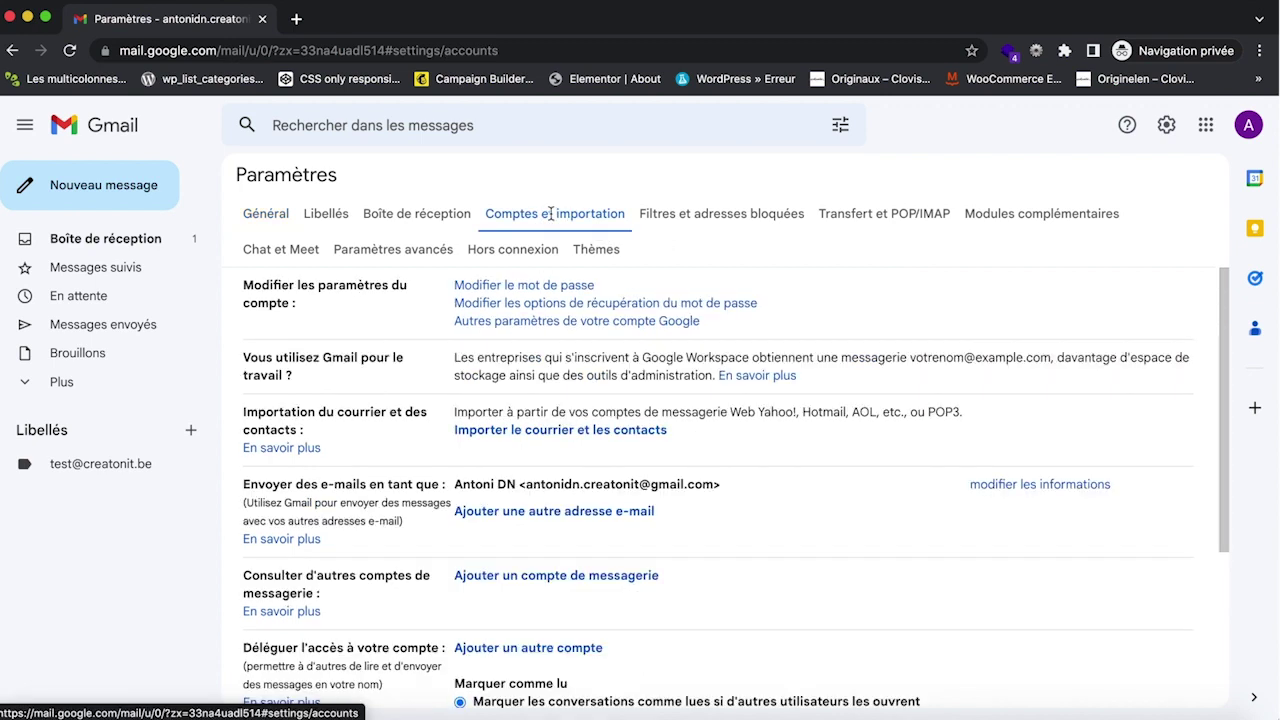
pyautogui.scroll(-5, 390, 362)
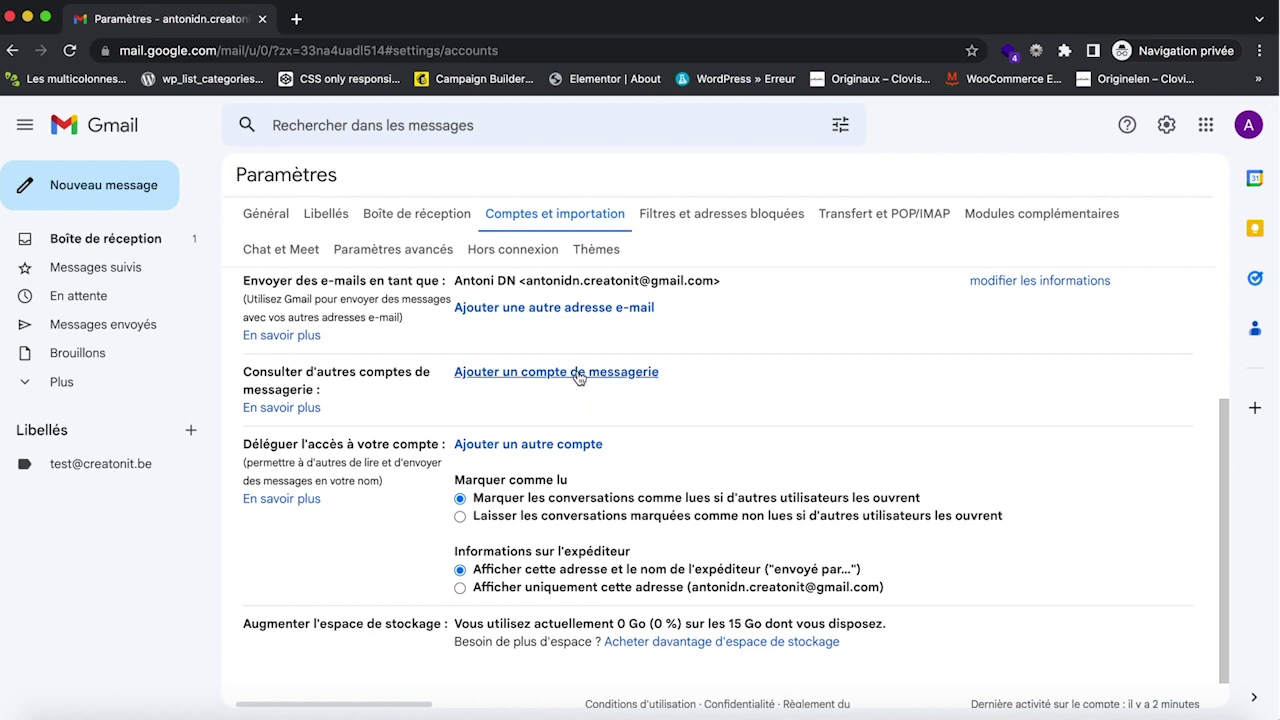
pyautogui.click(578, 373)
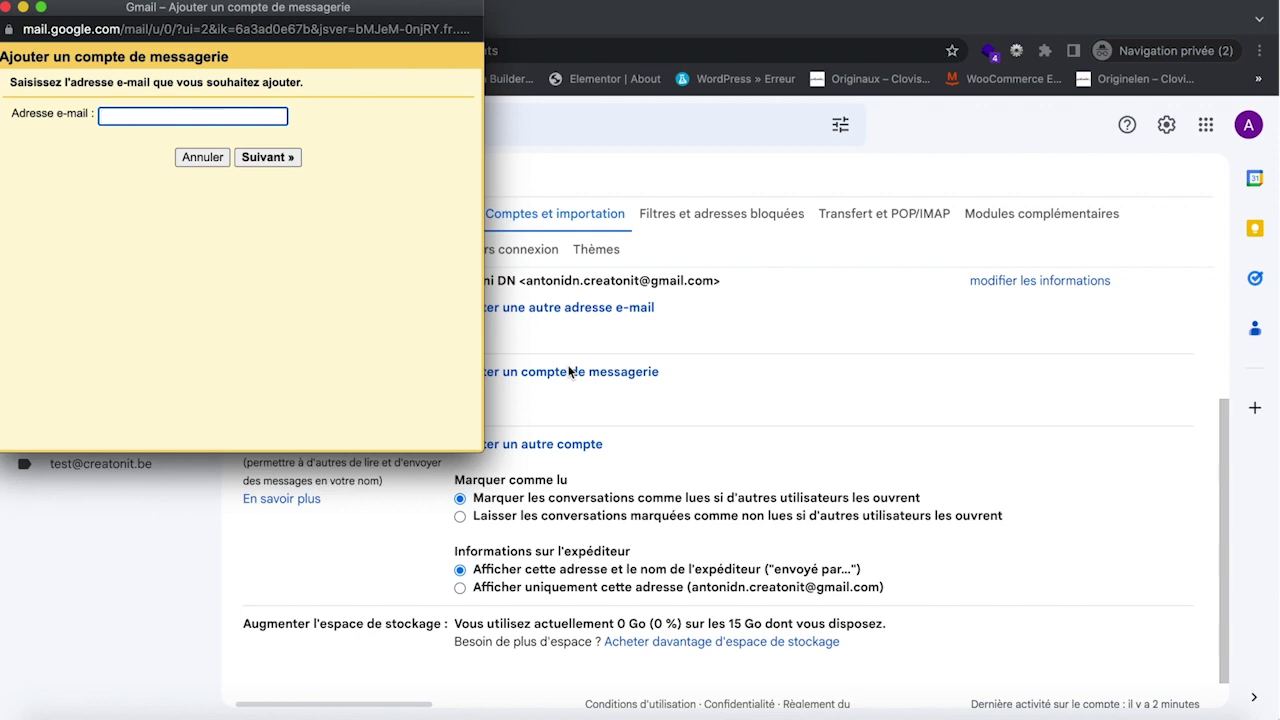
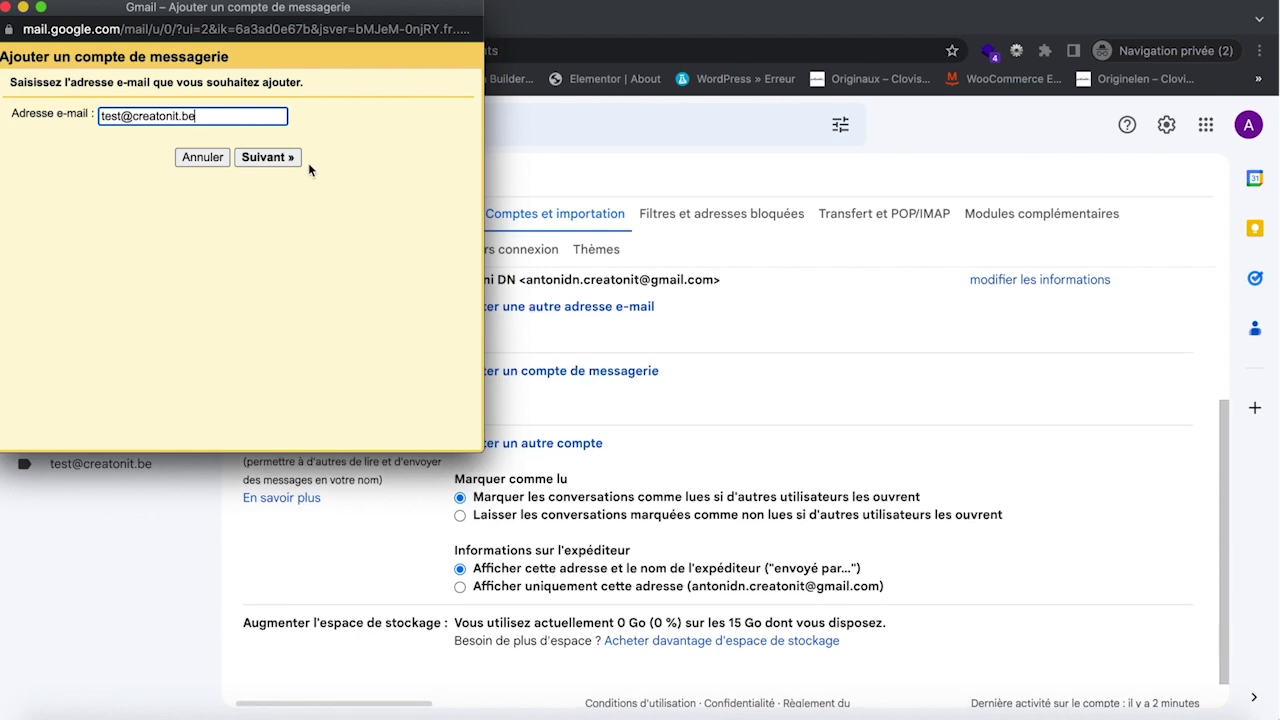
pyautogui.click(289, 158)
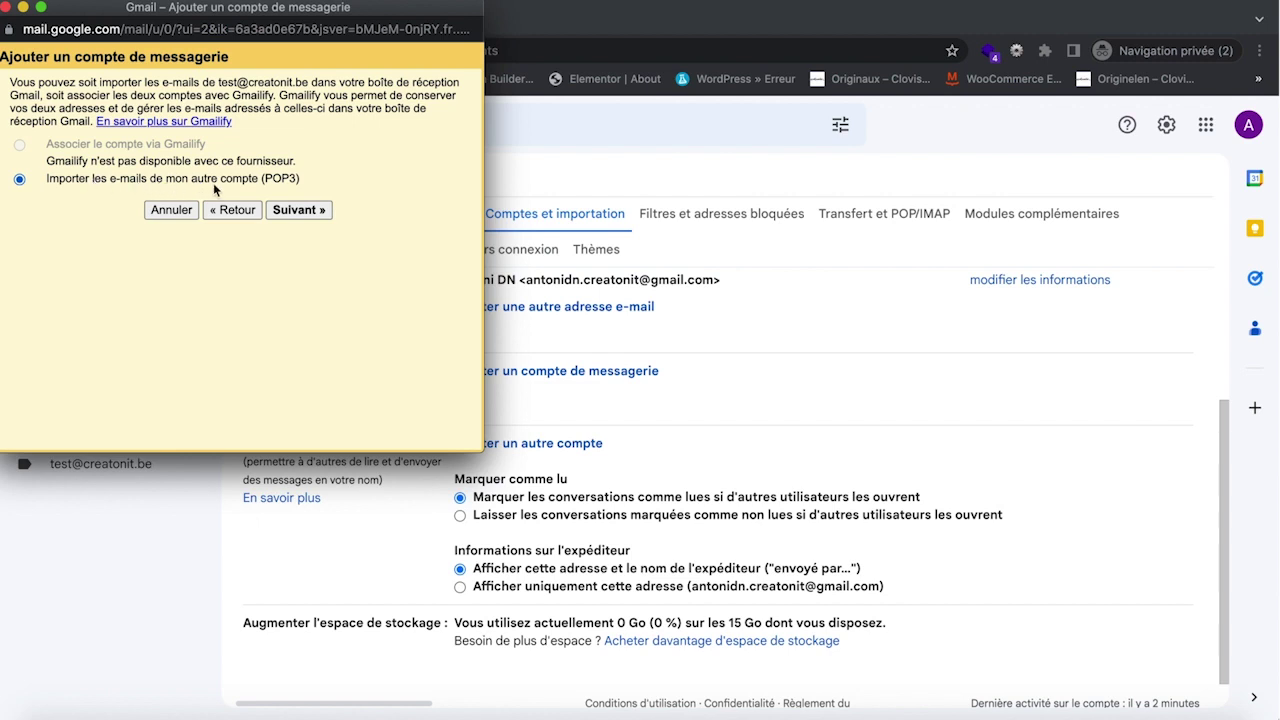
pyautogui.click(299, 210)
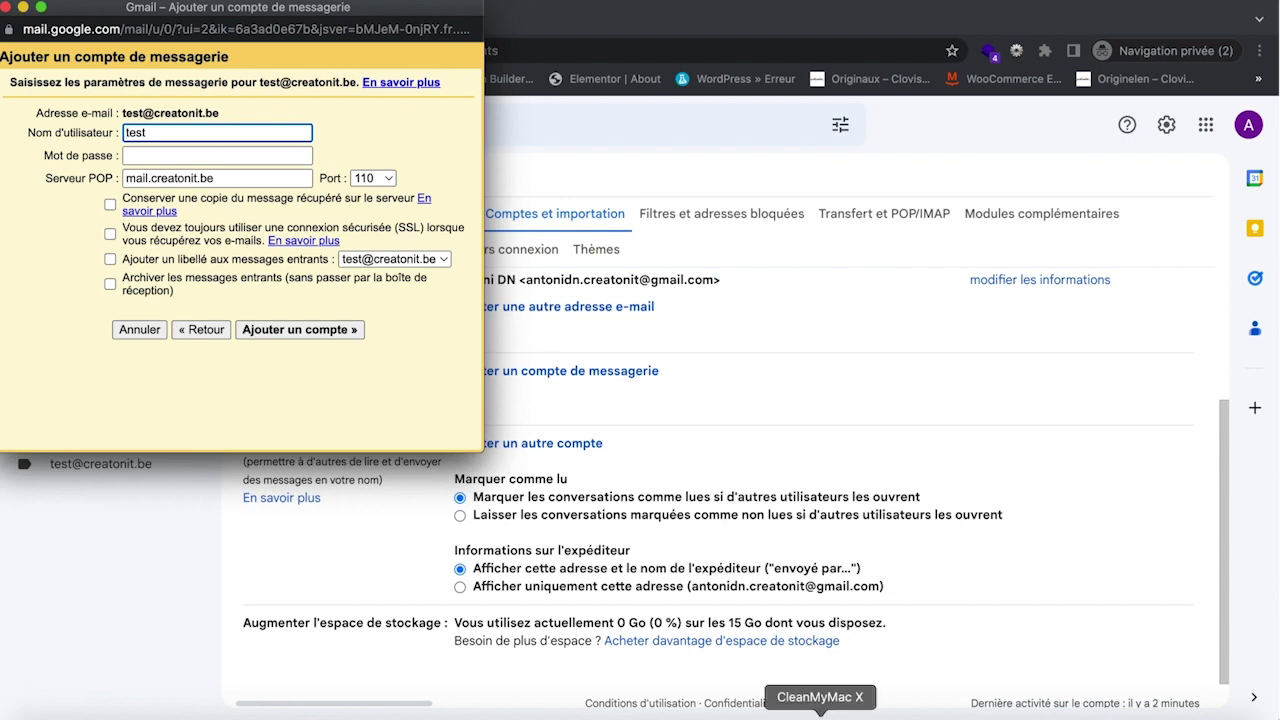
pyautogui.click(868, 714)
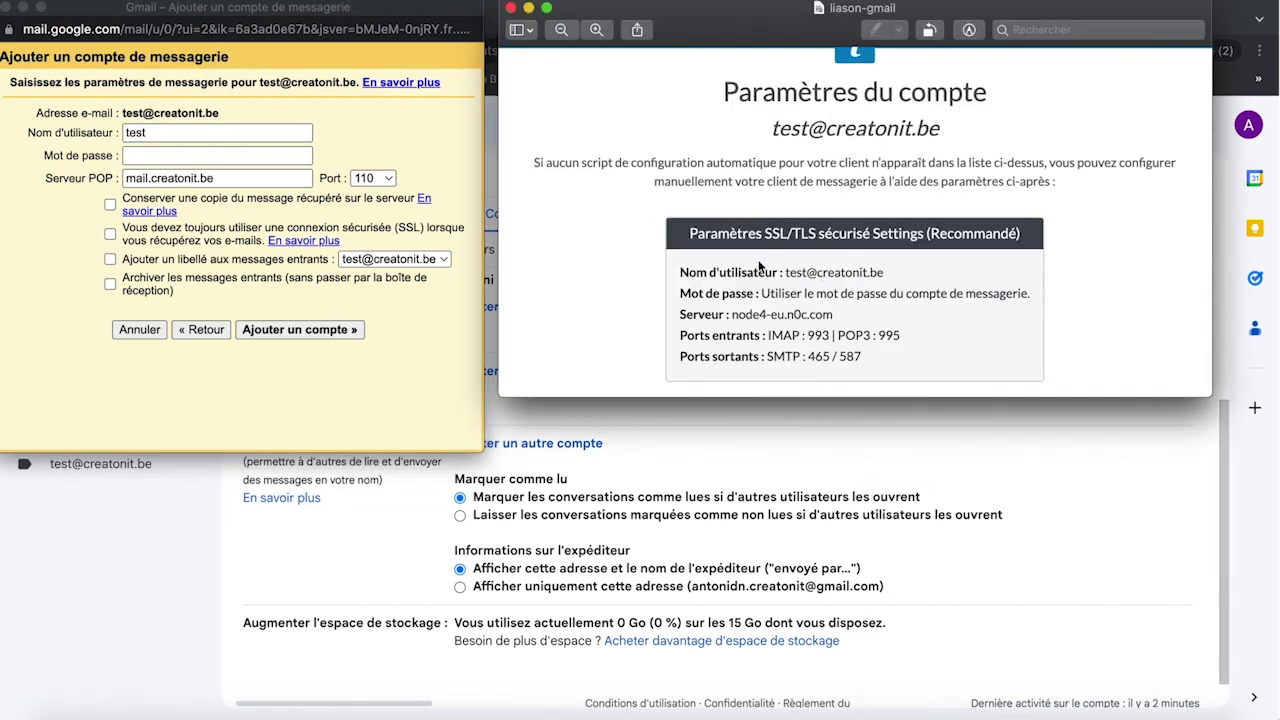
pyautogui.click(261, 132)
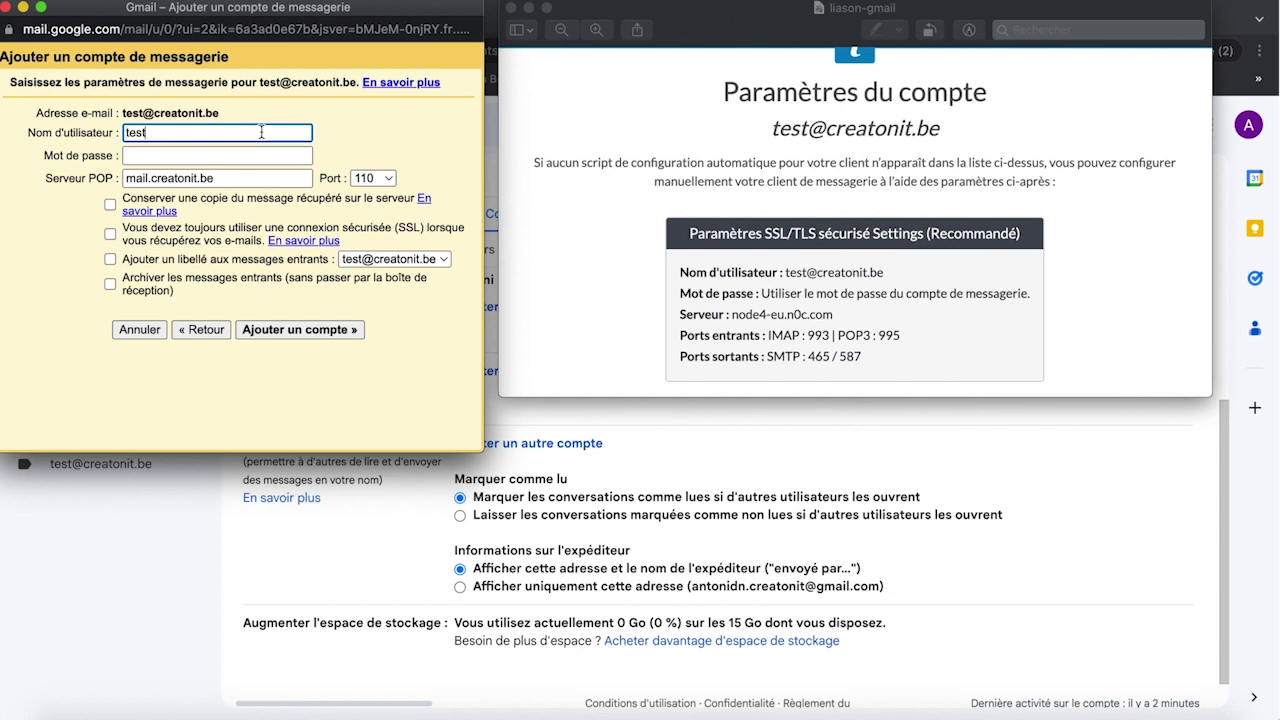
pyautogui.write('@creatonit.be')
pyautogui.click(271, 155)
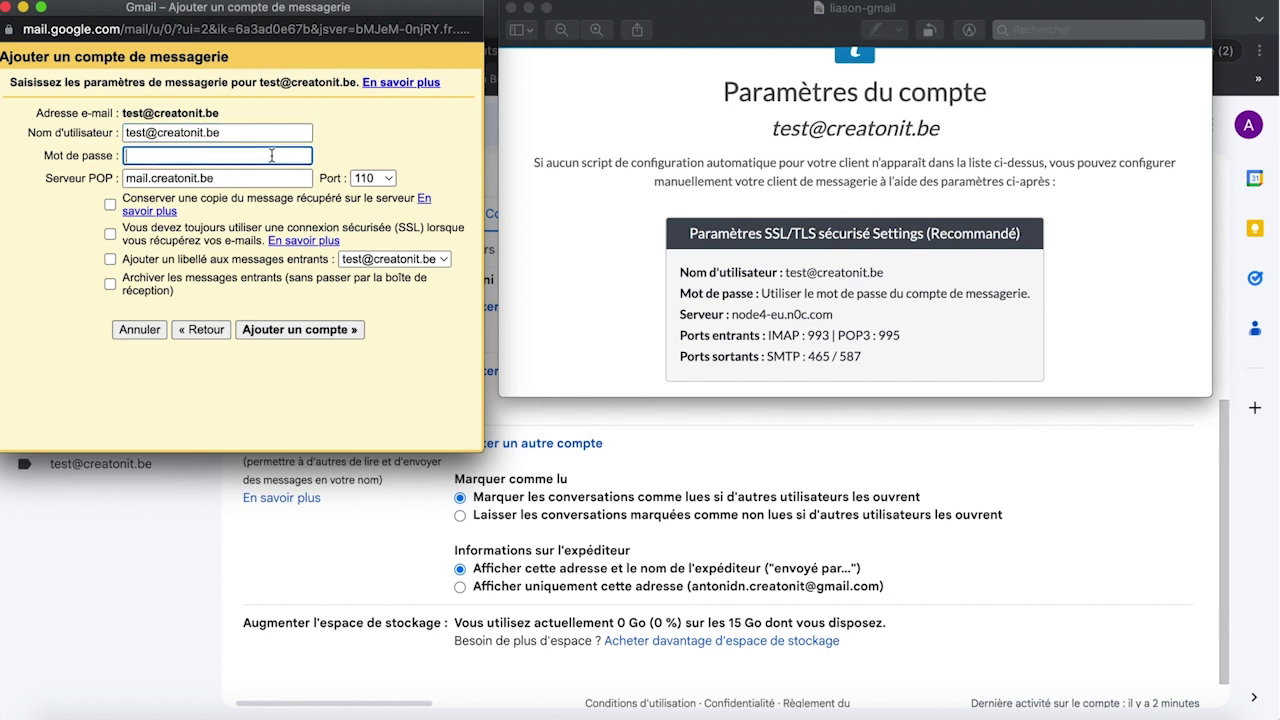
pyautogui.press('super+v')
pyautogui.tripleClick(242, 180)
pyautogui.press('BackSpace')
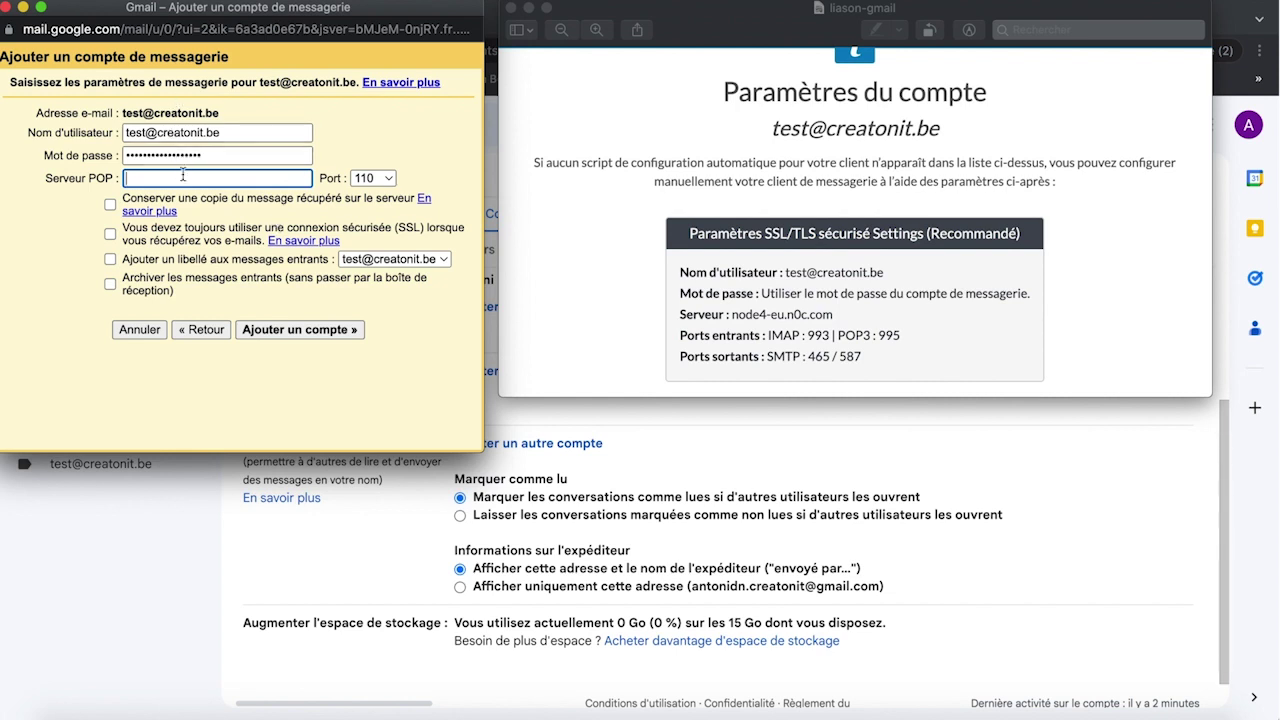
pyautogui.write('node4-eu.n0c.com')
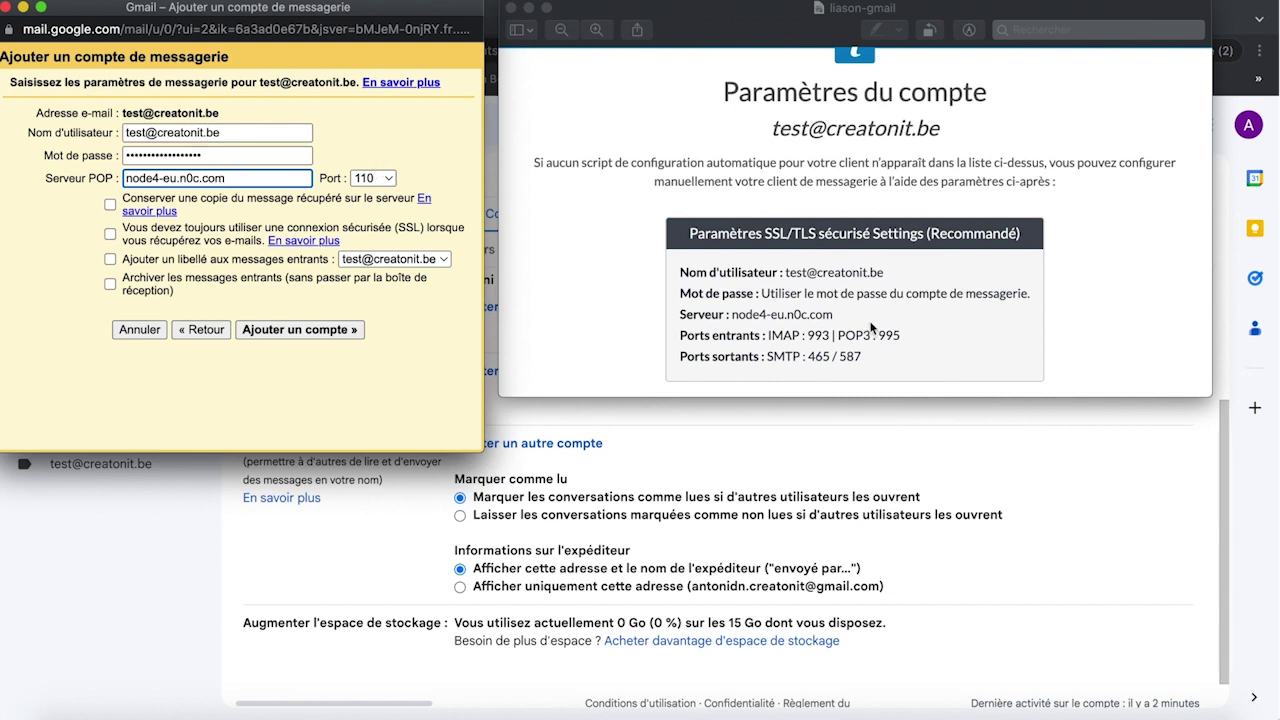
# Step: Set POP port 995, keep copies on the server, enable SSL, and add the account
pyautogui.click(380, 180)
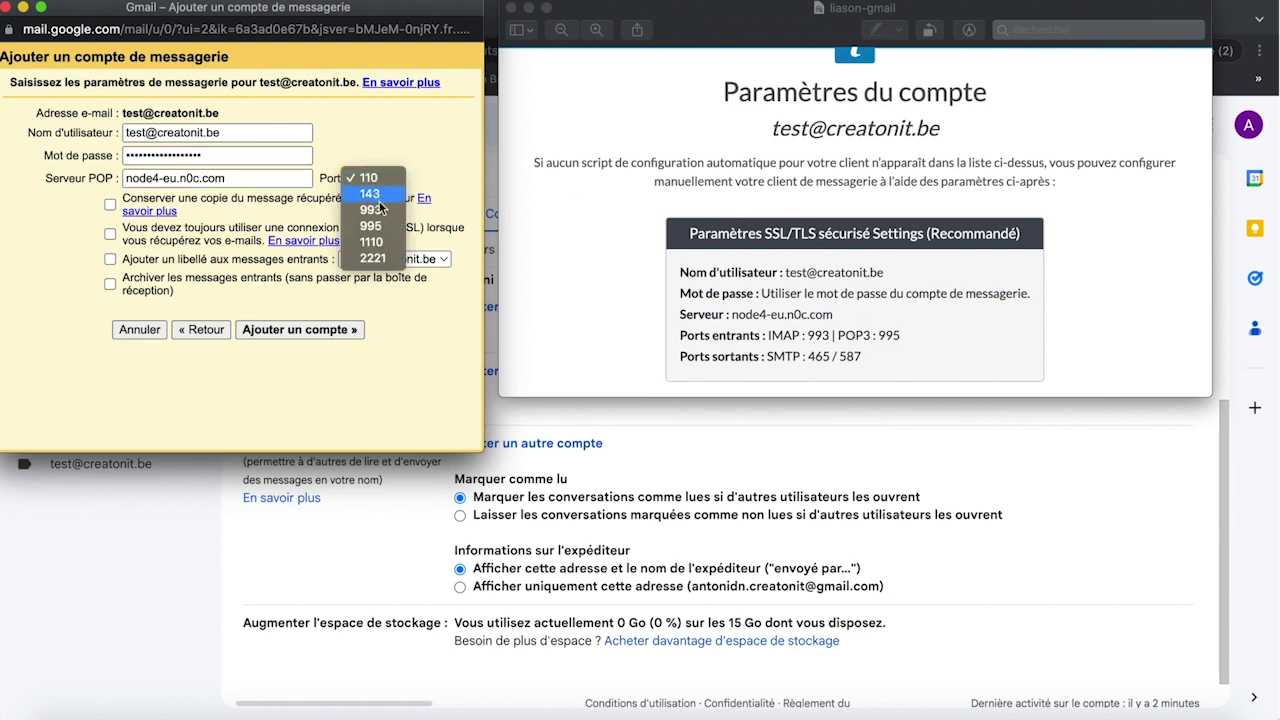
pyautogui.click(381, 225)
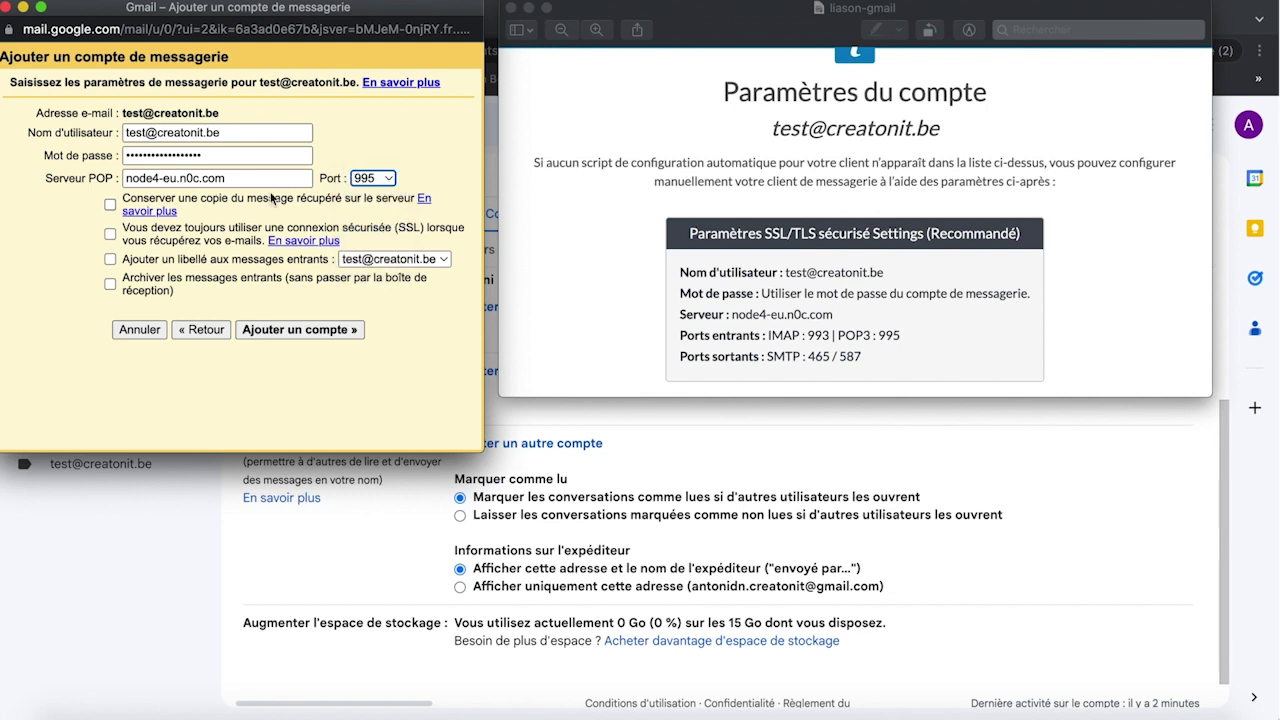
pyautogui.click(110, 205)
pyautogui.click(109, 235)
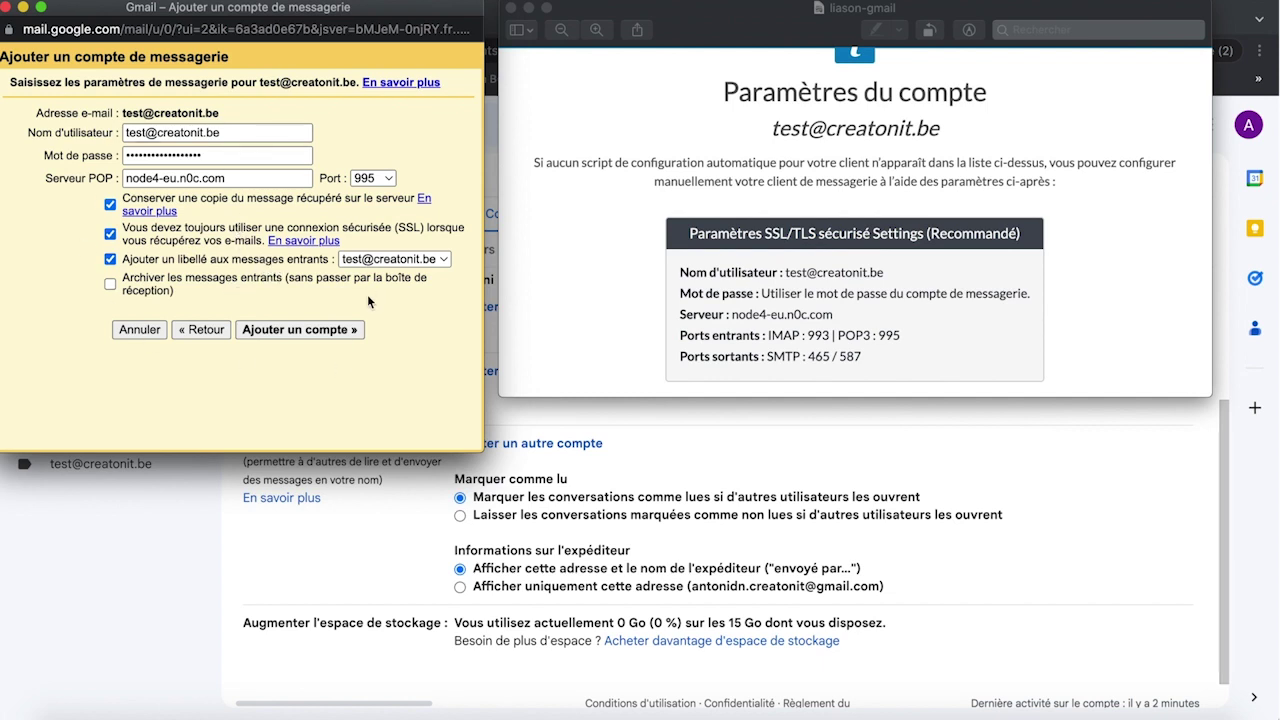
pyautogui.click(302, 332)
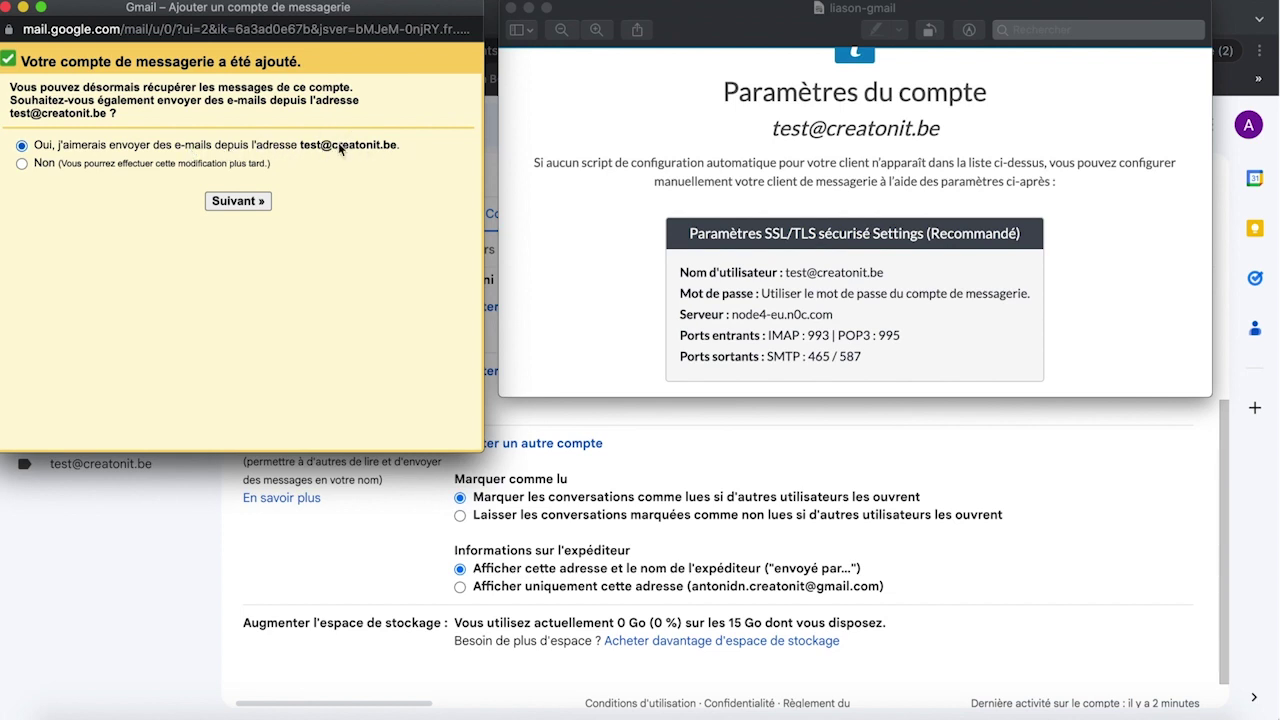
# Step: Set up sending from the address with sender name Créatonit, treated as an alias
pyautogui.click(239, 198)
pyautogui.click(240, 204)
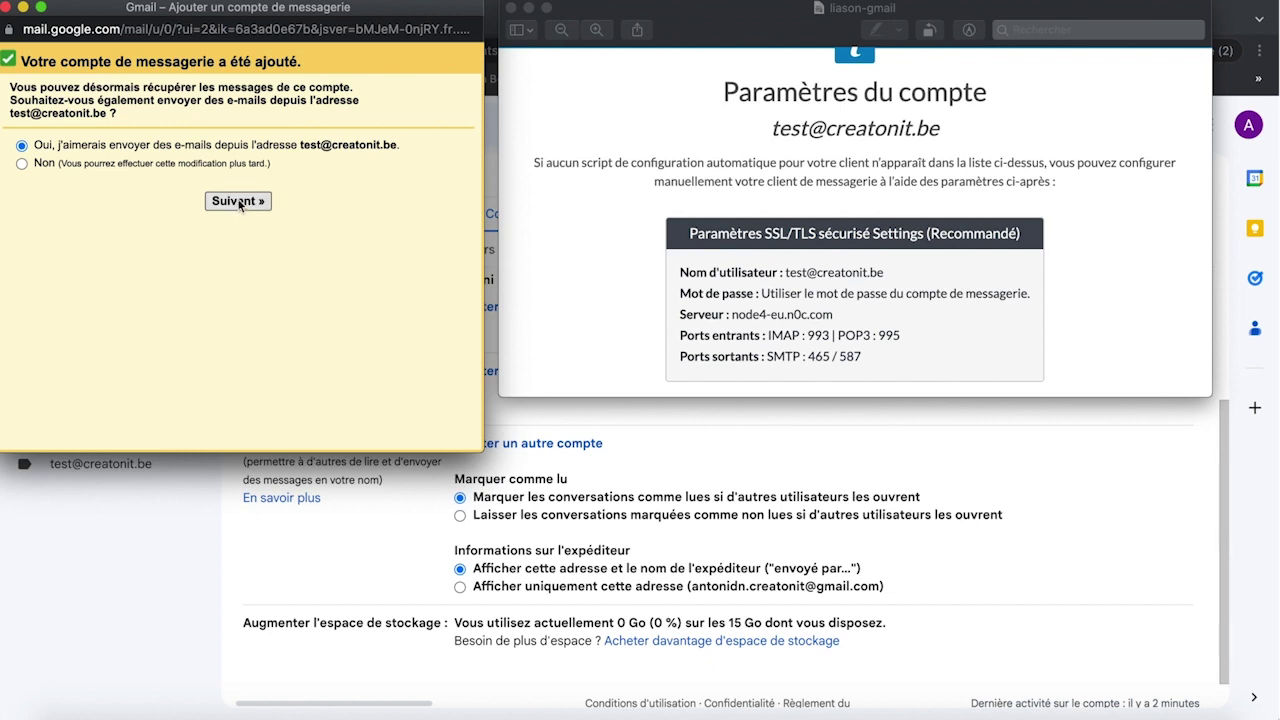
pyautogui.click(236, 127)
pyautogui.tripleClick(236, 127)
pyautogui.press('BackSpace')
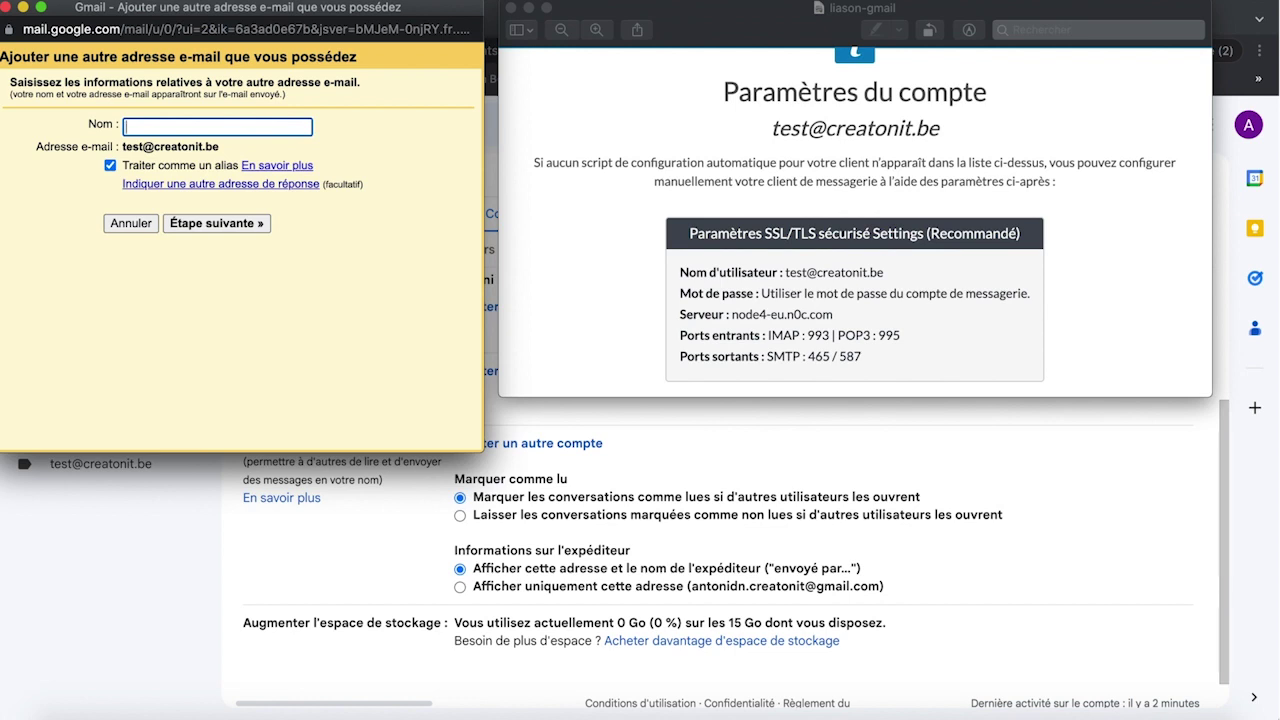
pyautogui.write('Créatonit')
pyautogui.click(243, 224)
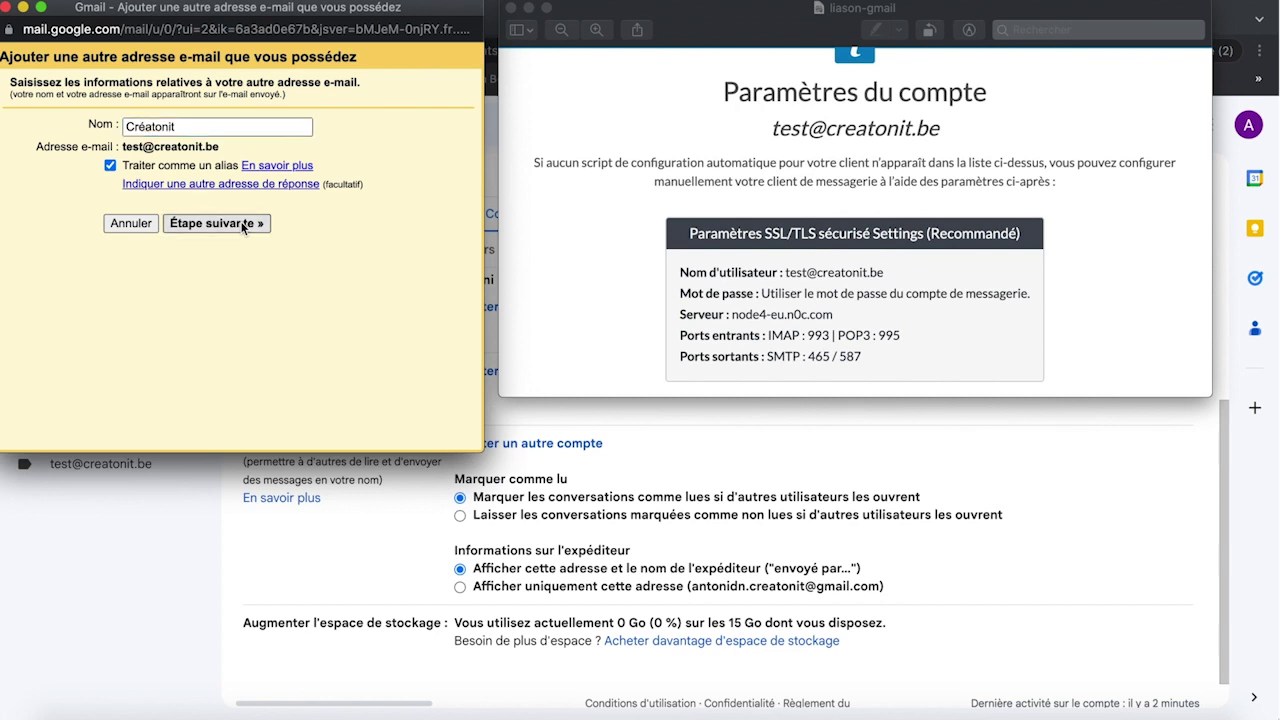
pyautogui.tripleClick(280, 158)
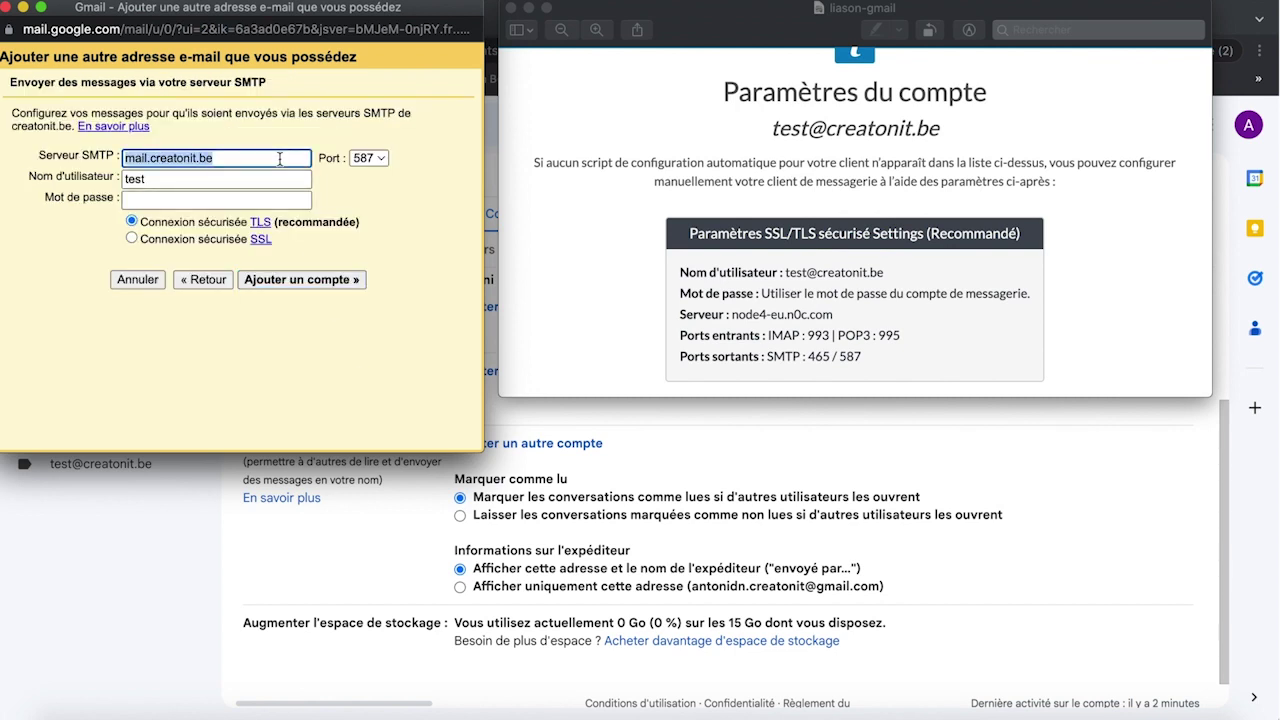
pyautogui.write('n')
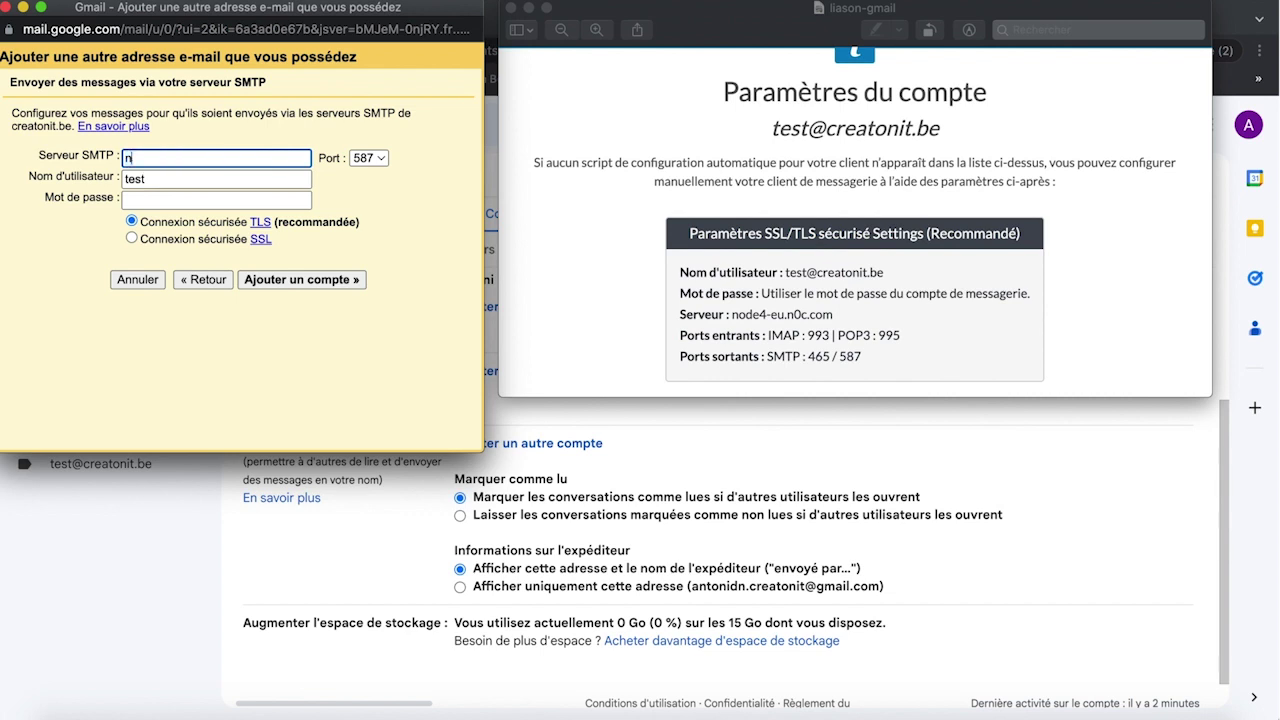
pyautogui.write('ode4-eu.n0c.com')
pyautogui.click(382, 158)
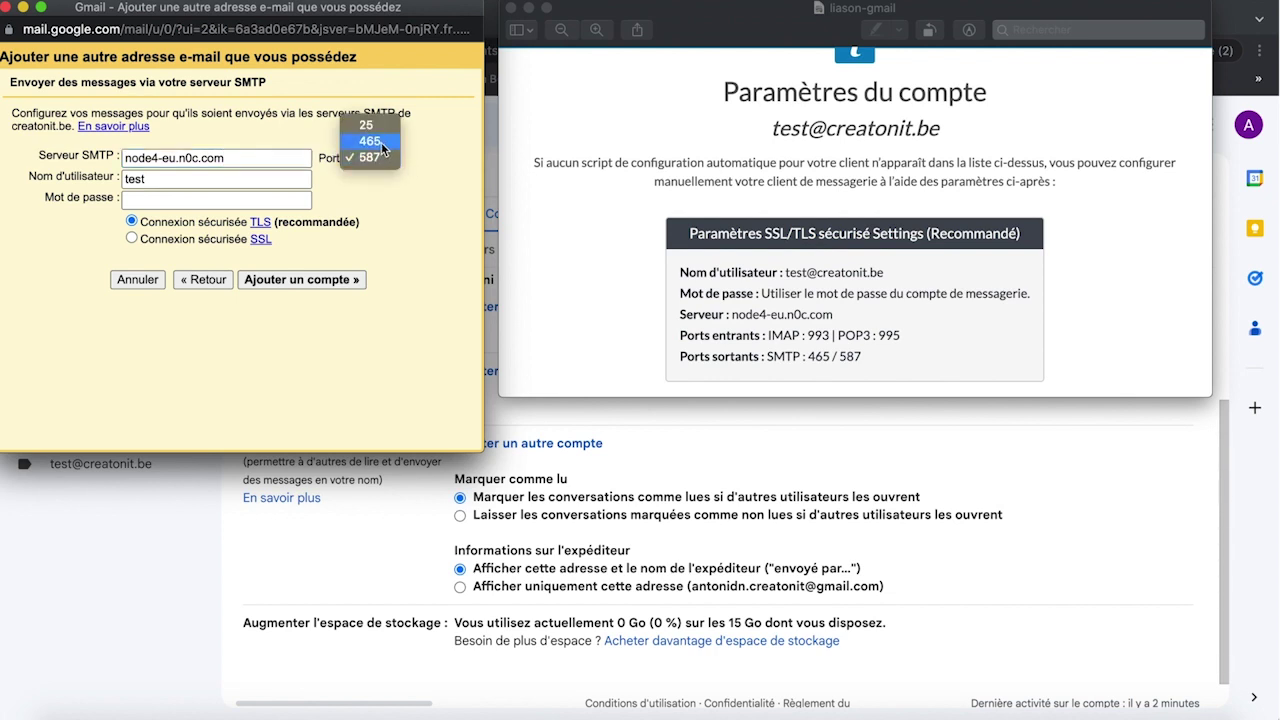
pyautogui.click(382, 148)
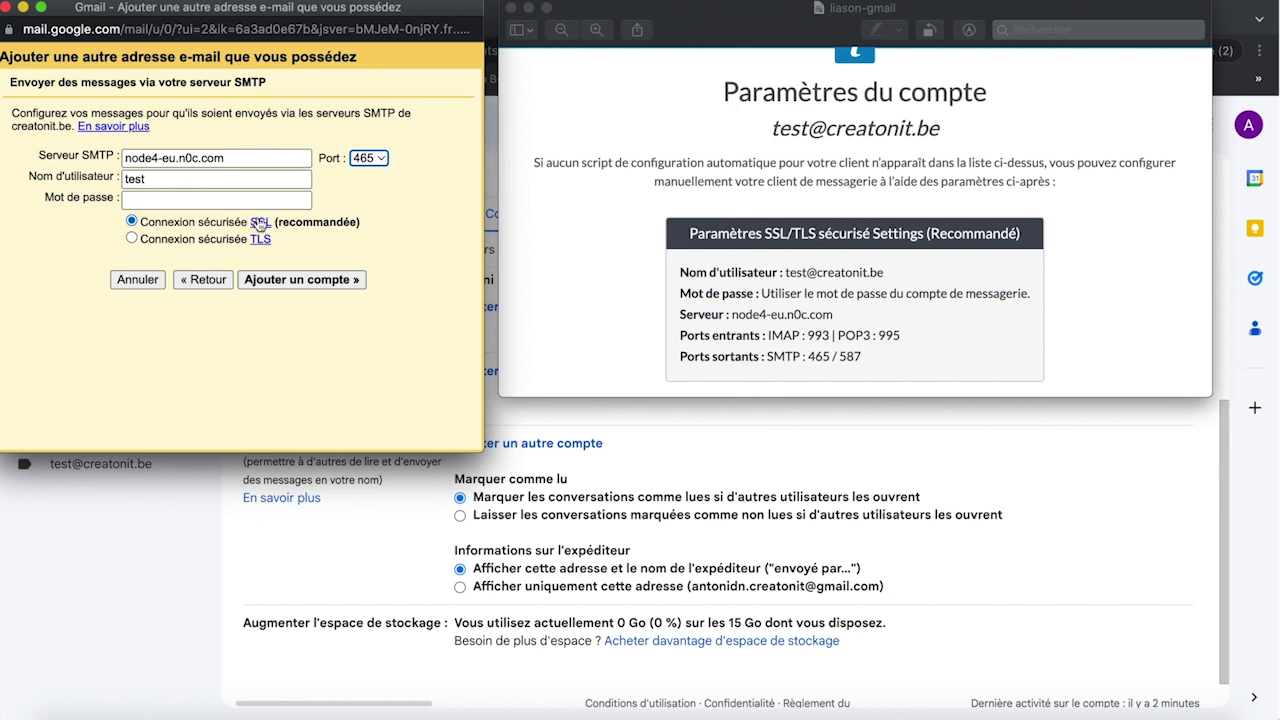
pyautogui.doubleClick(150, 179)
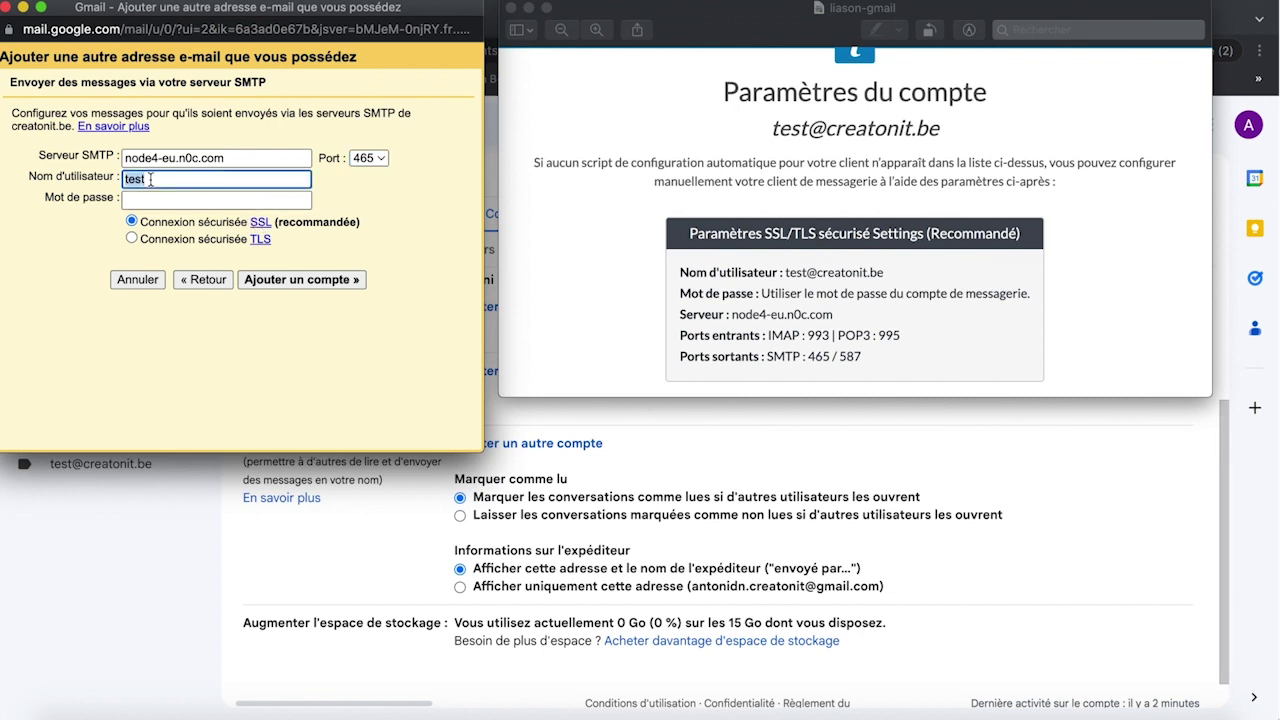
pyautogui.press('Tab')
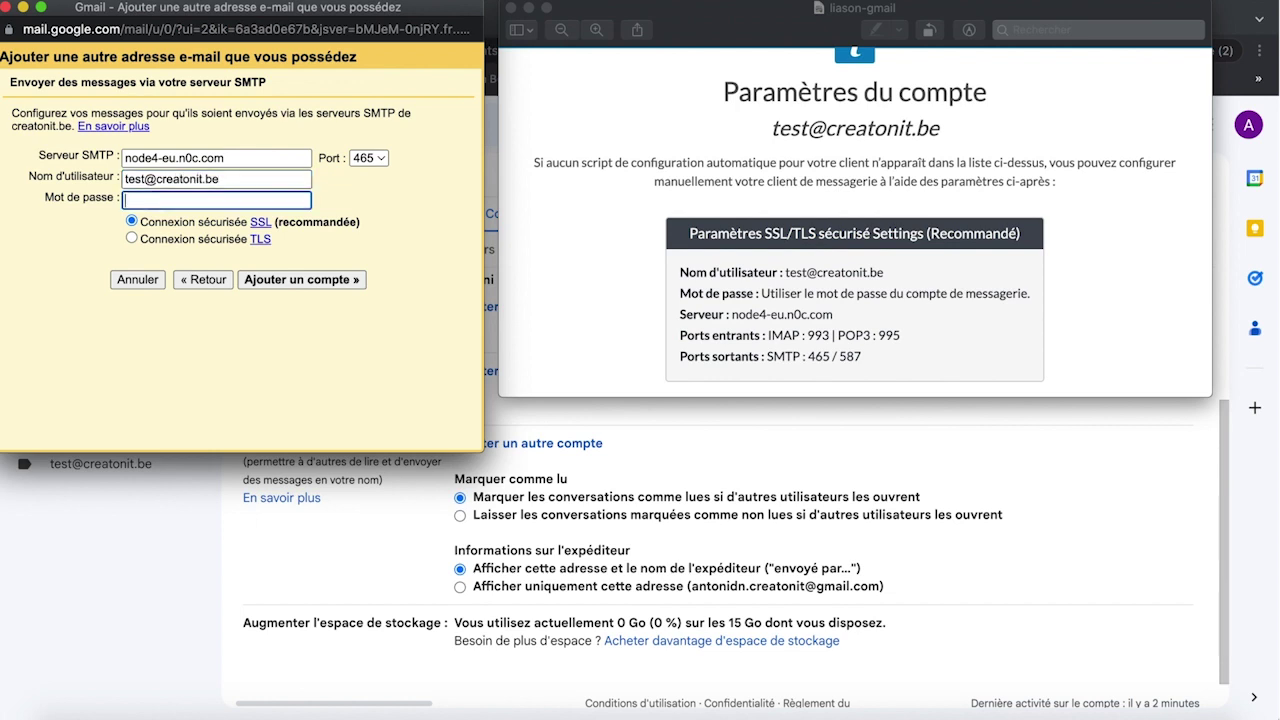
pyautogui.press('super+v')
pyautogui.click(302, 281)
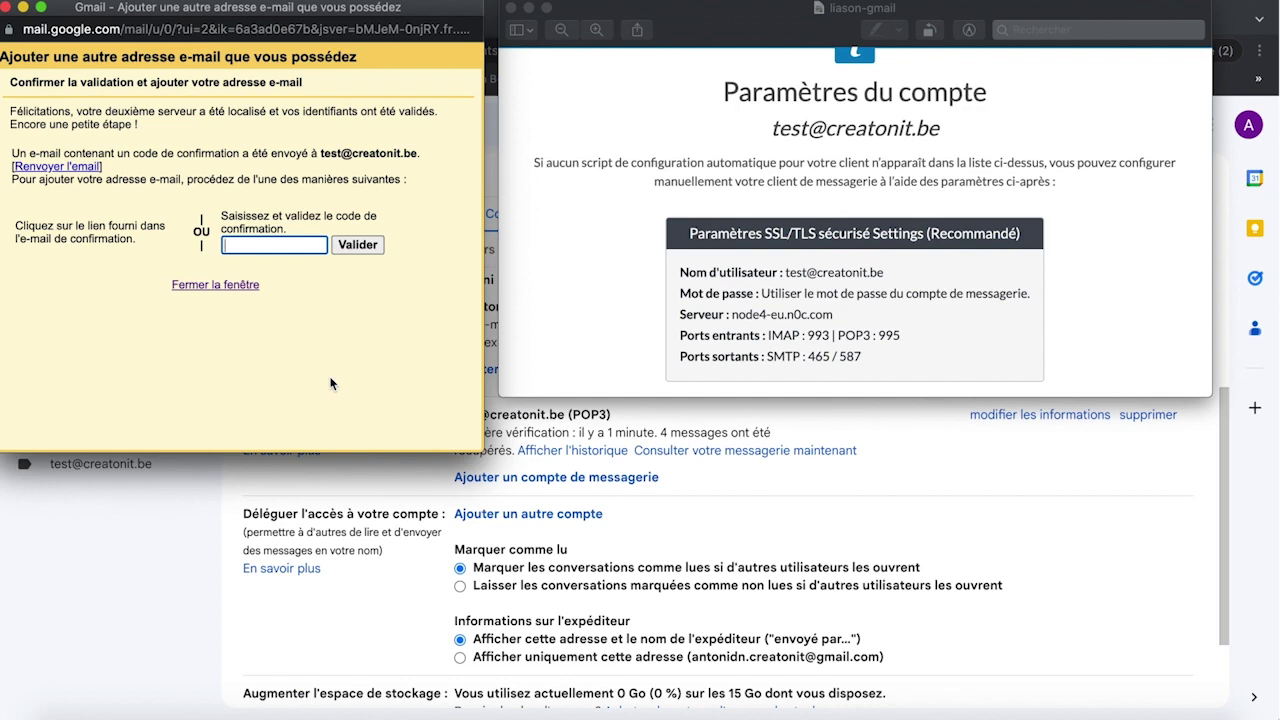
# Step: Open the Gmail Confirmation email in the inbox and select its confirmation code
pyautogui.click(365, 483)
pyautogui.click(157, 237)
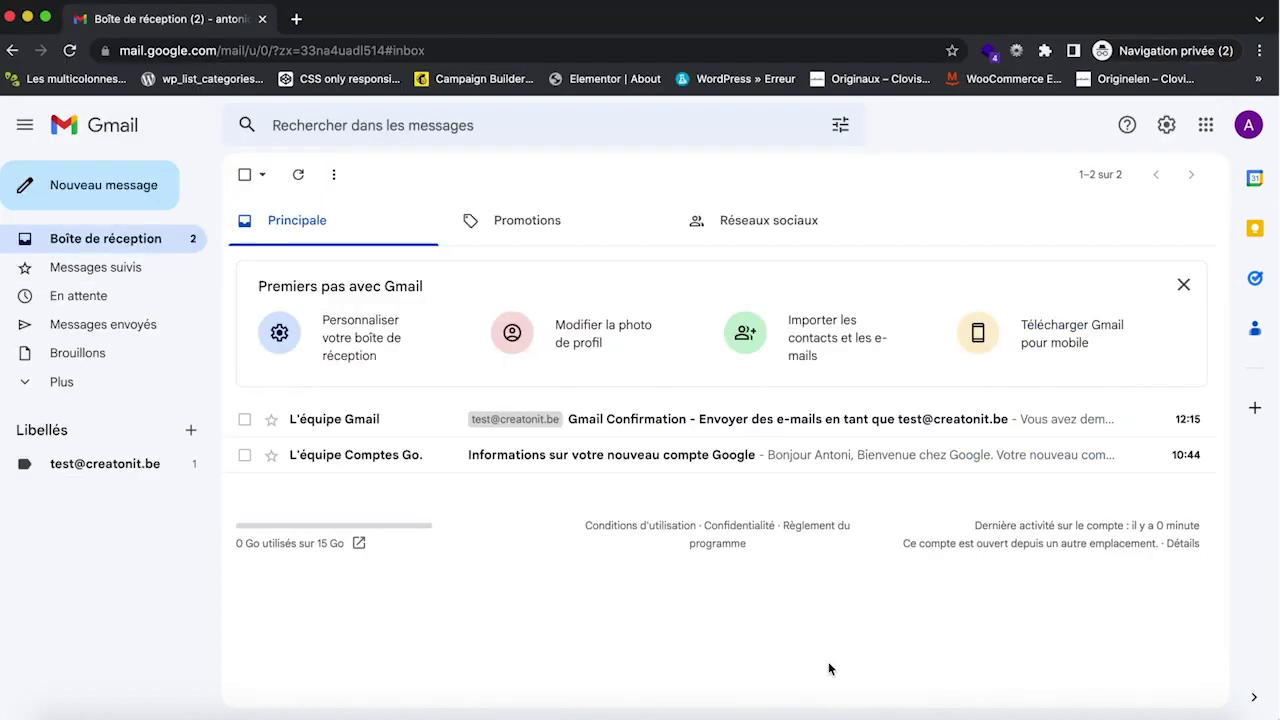
pyautogui.click(642, 428)
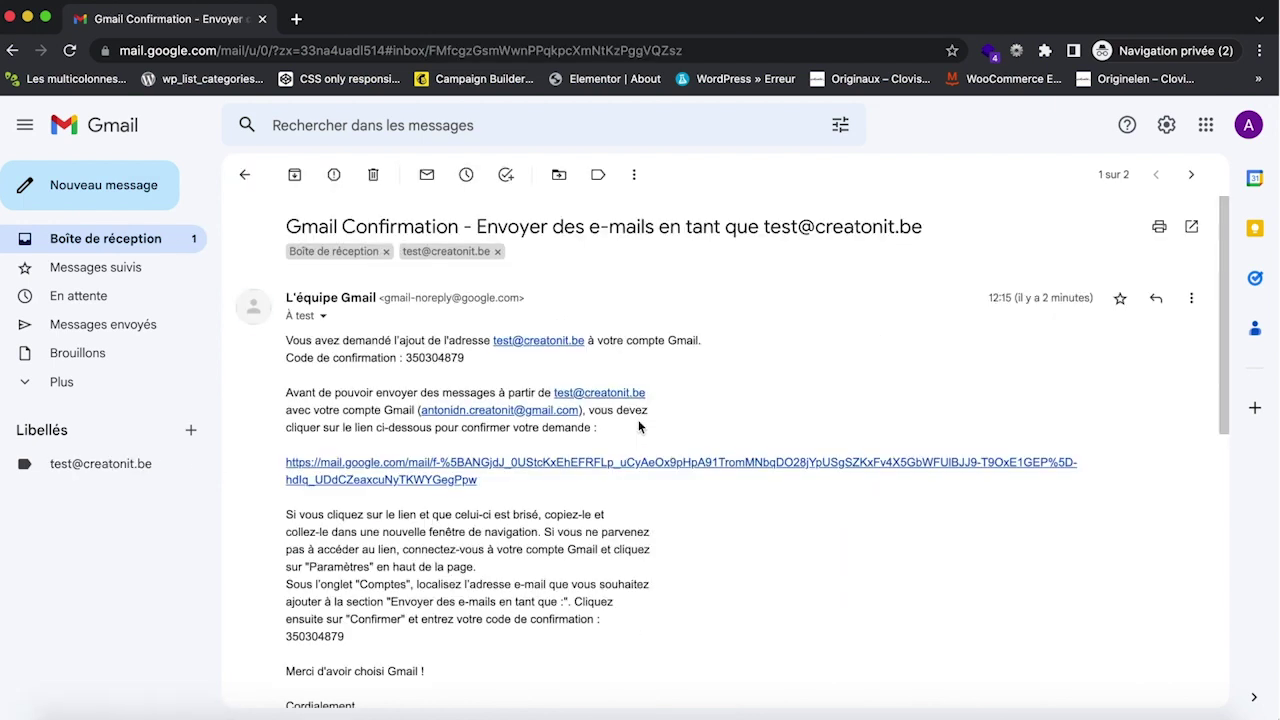
pyautogui.doubleClick(432, 359)
pyautogui.press('super+c')
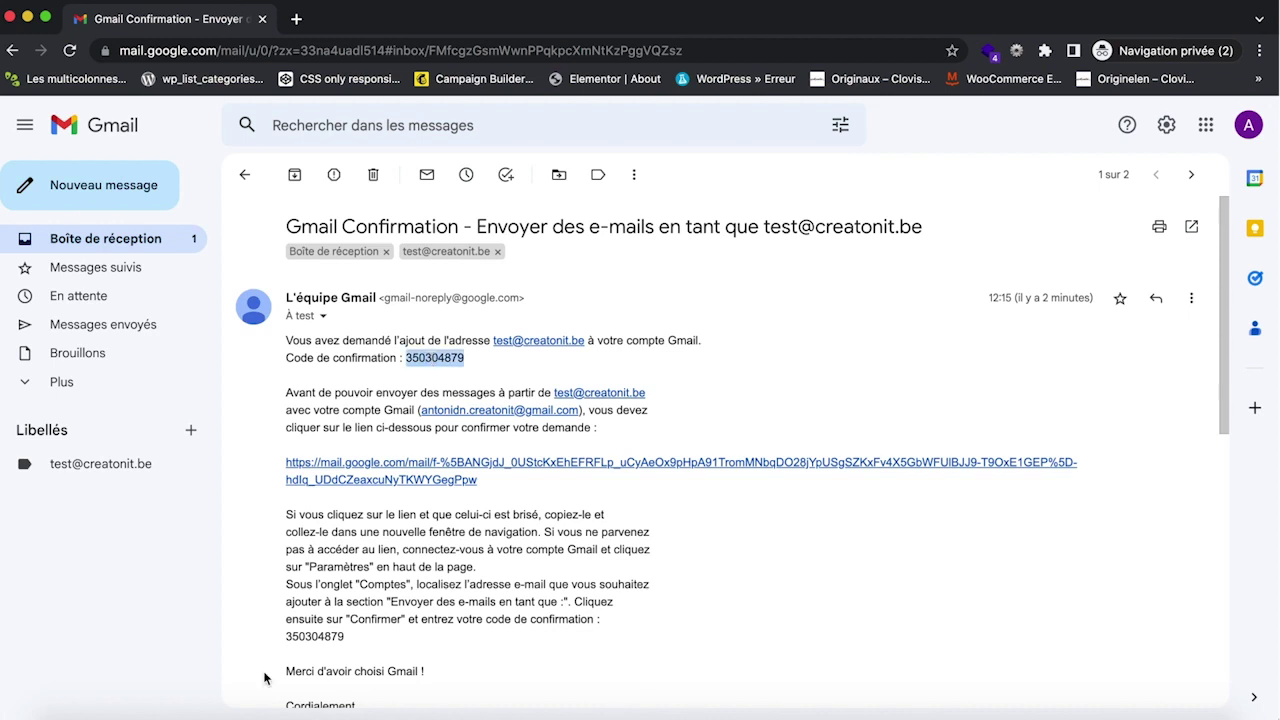
# Step: Paste the confirmation code into the add-address window and validate it
pyautogui.rightClick(211, 712)
pyautogui.click(250, 514)
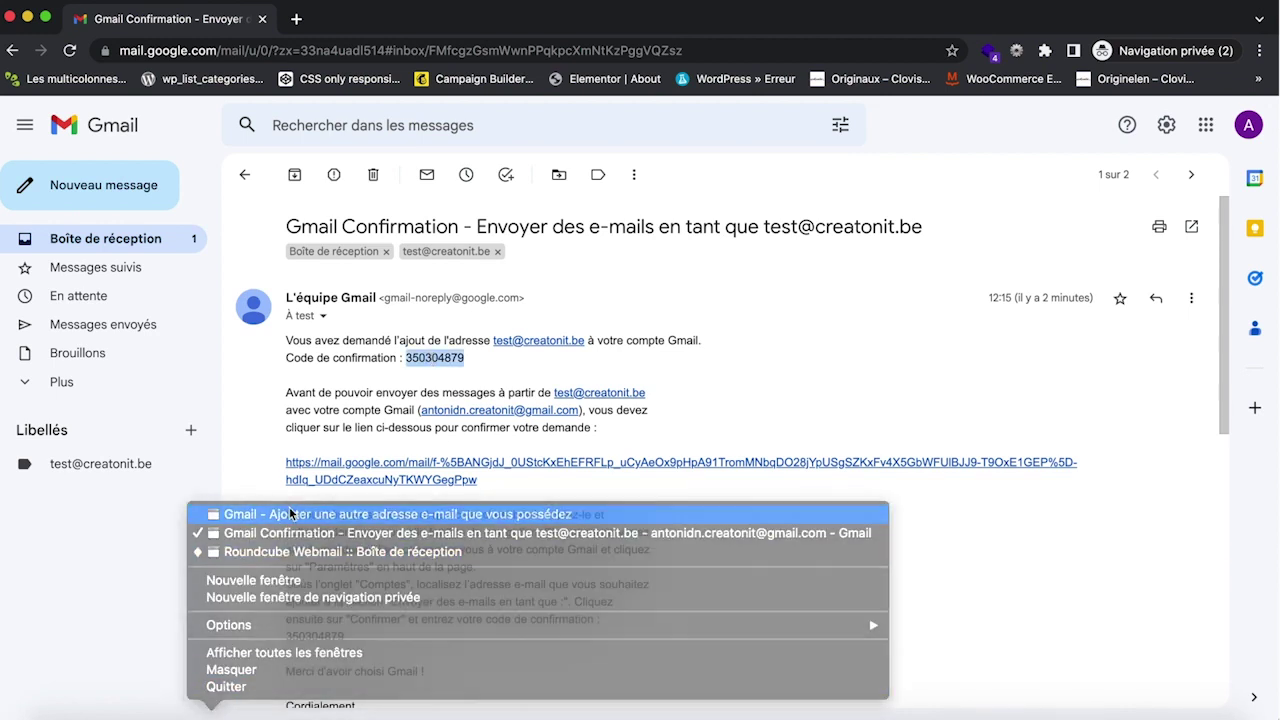
pyautogui.press('super+v')
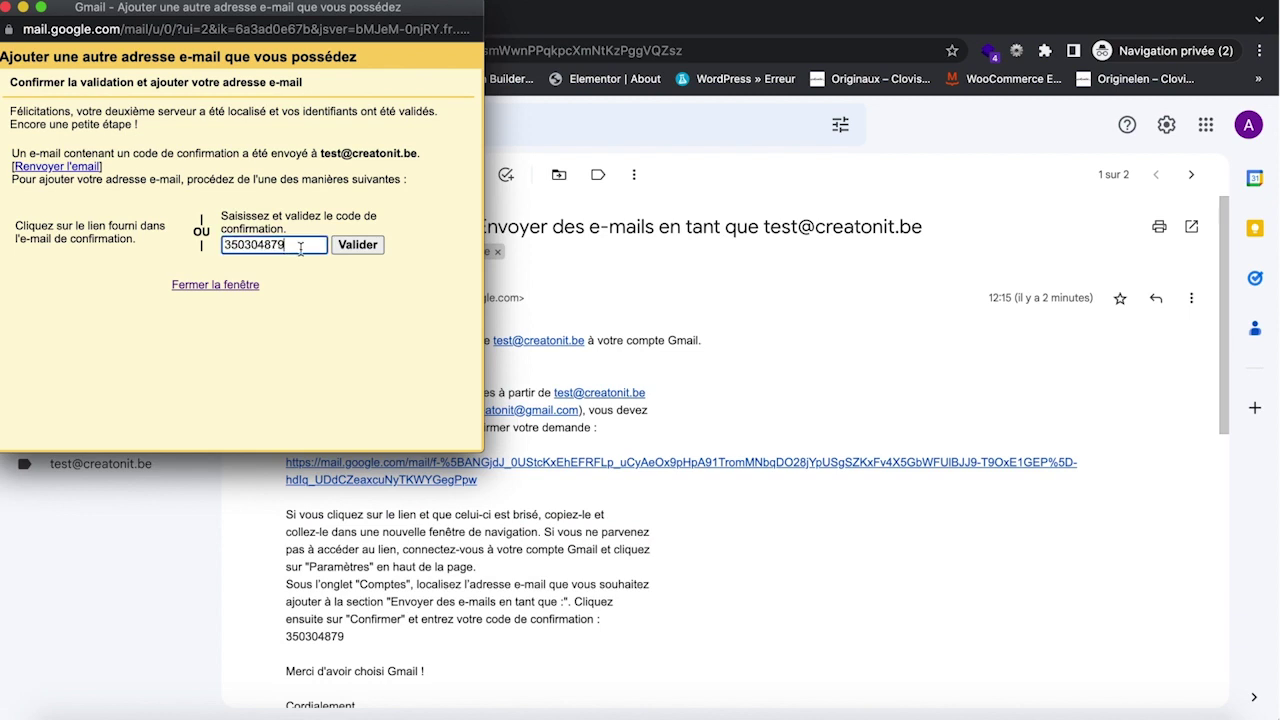
pyautogui.click(357, 245)
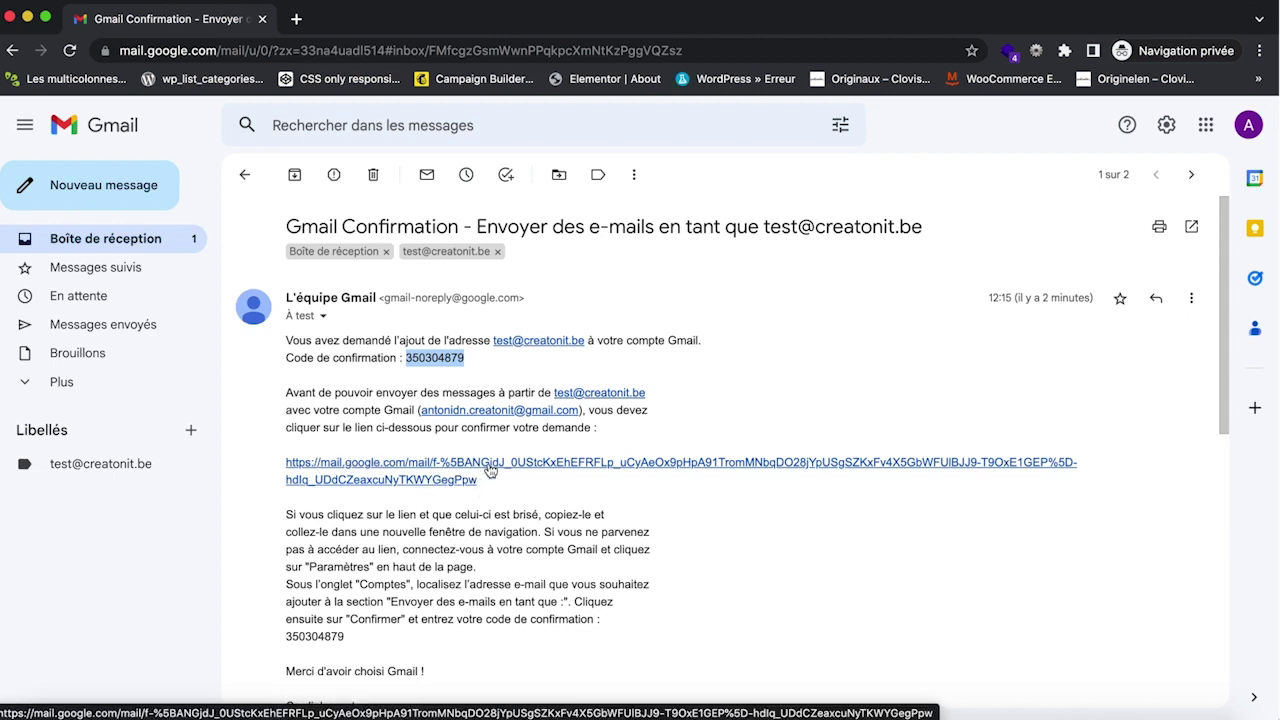
pyautogui.click(490, 468)
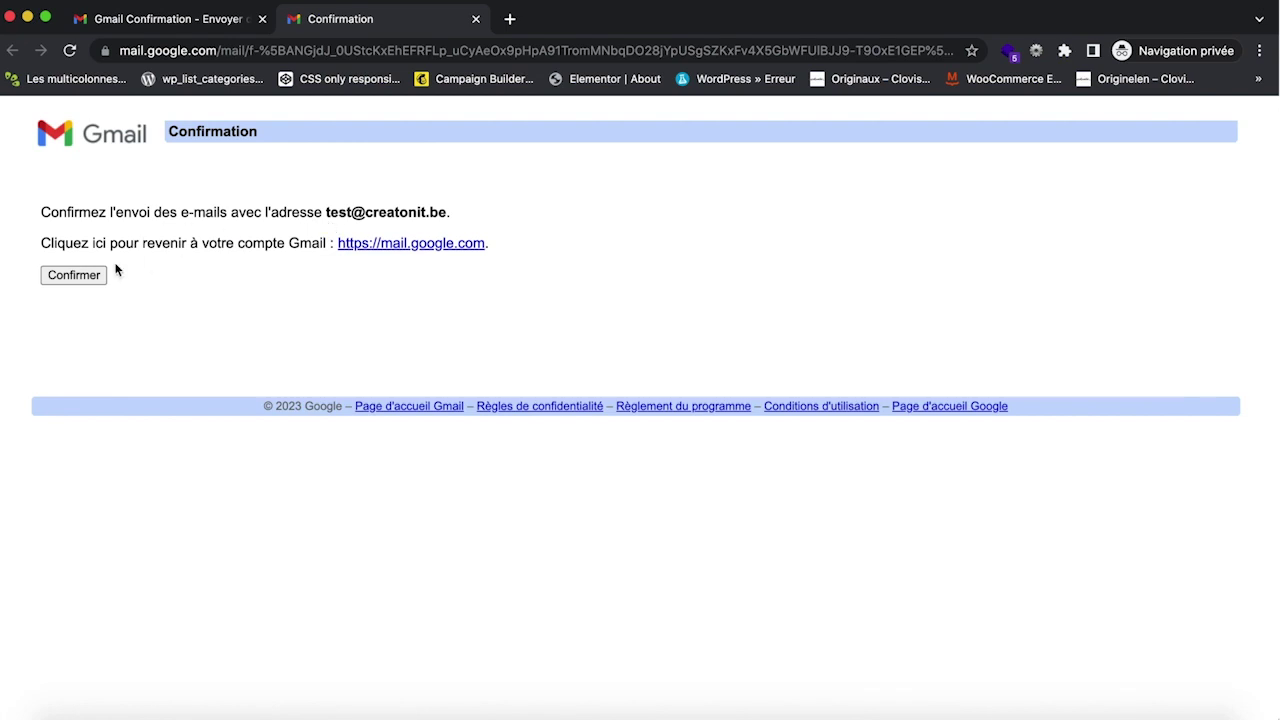
pyautogui.click(87, 279)
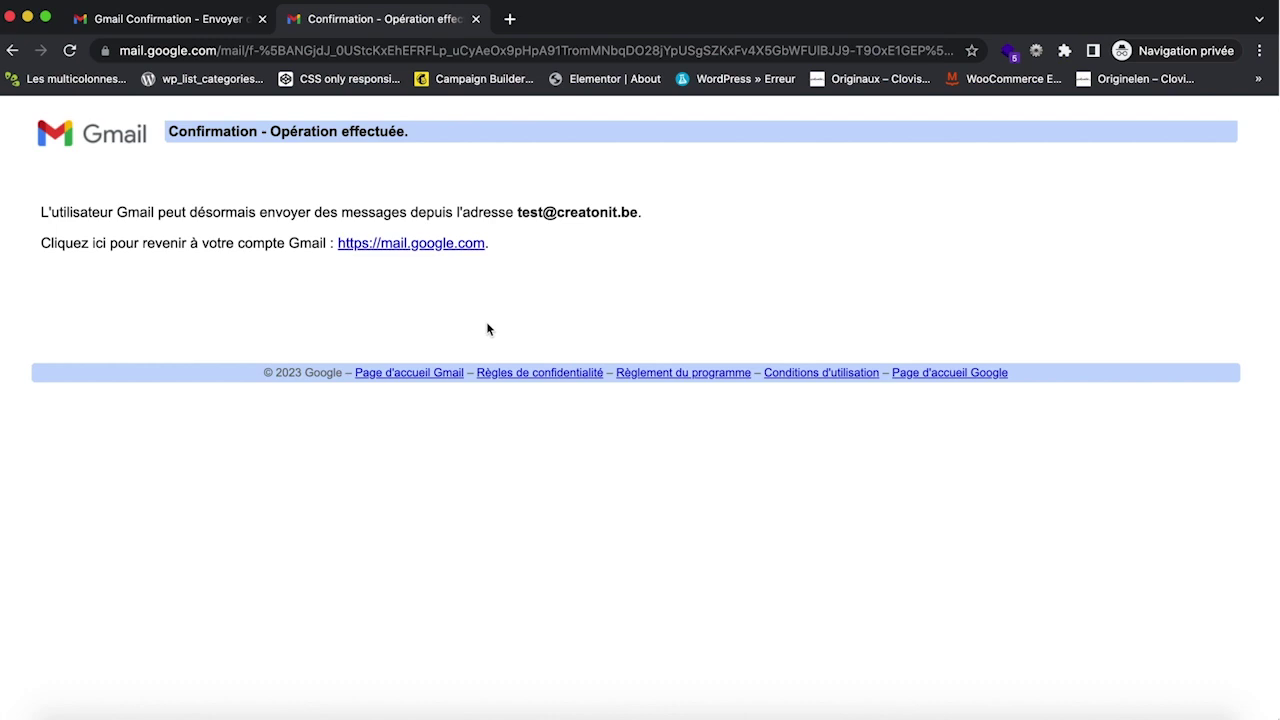
pyautogui.click(170, 20)
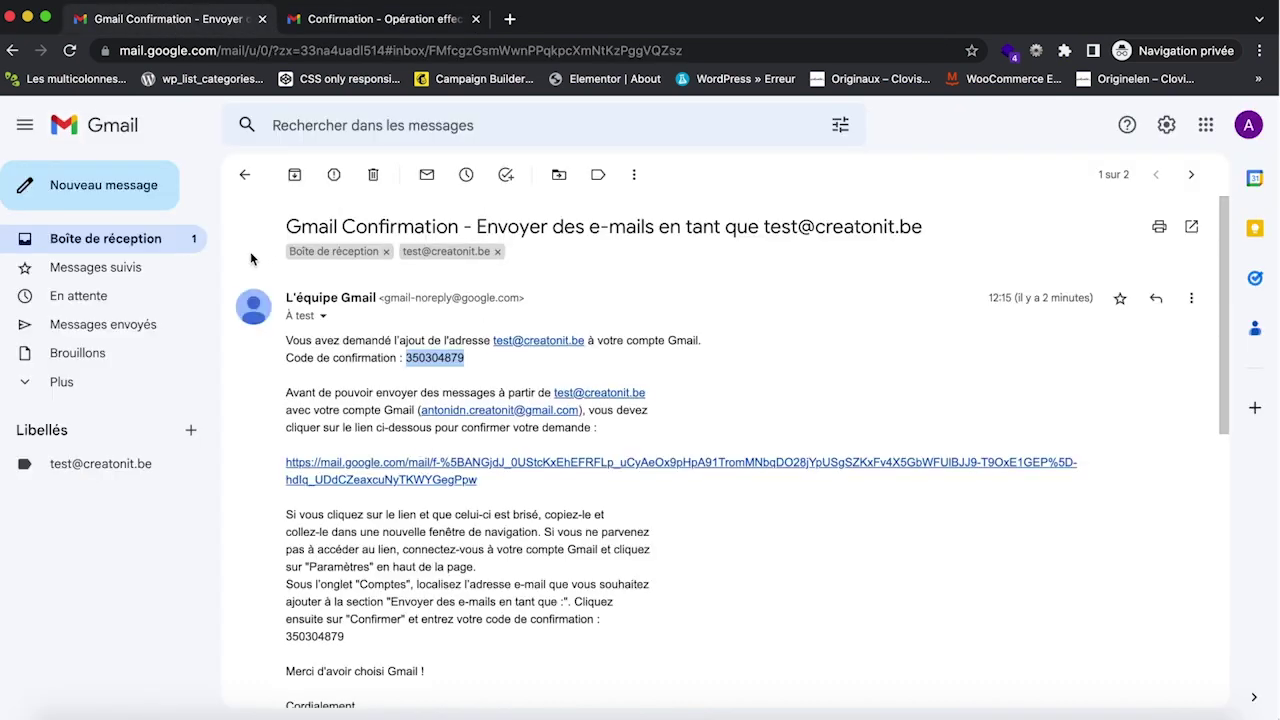
pyautogui.click(169, 243)
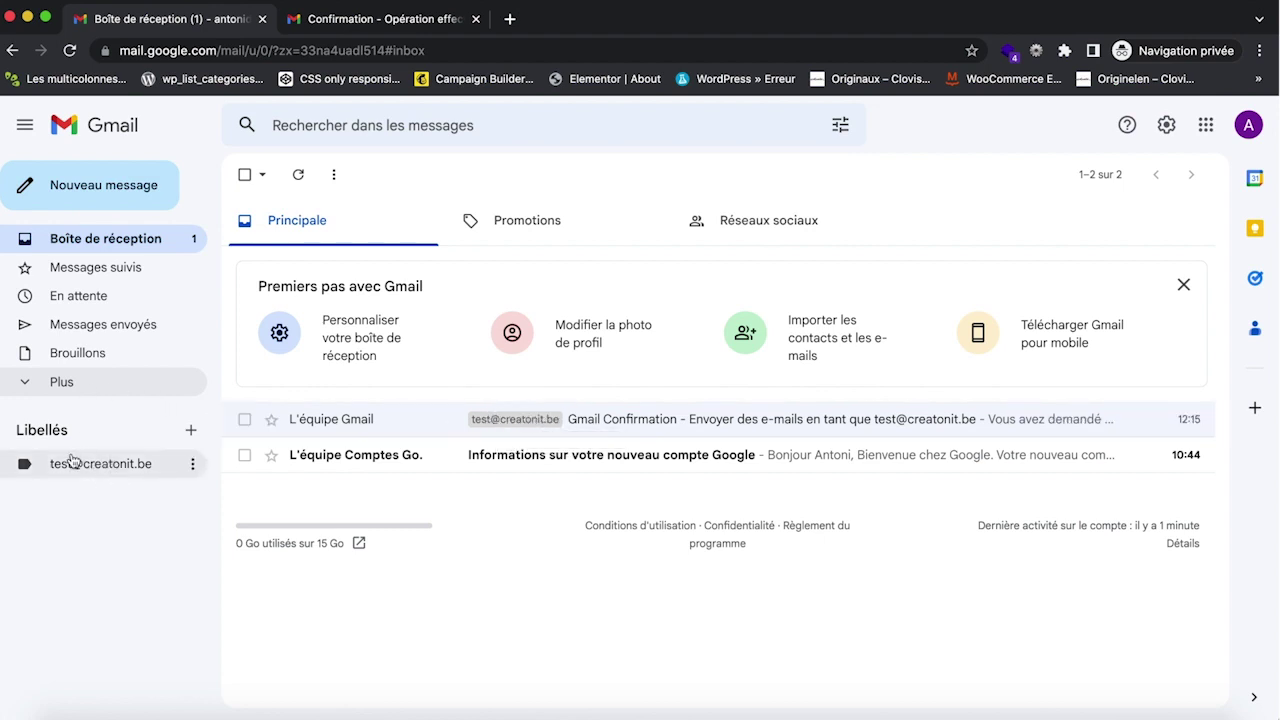
pyautogui.click(192, 466)
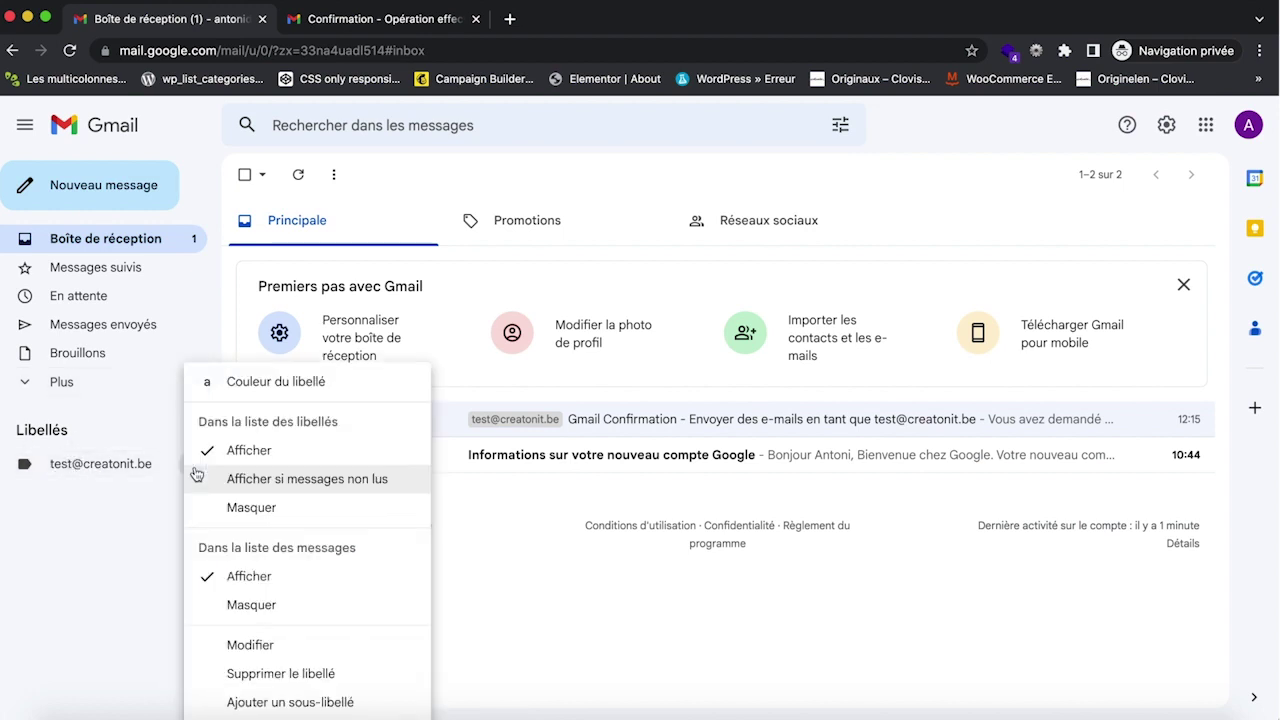
pyautogui.moveTo(372, 388)
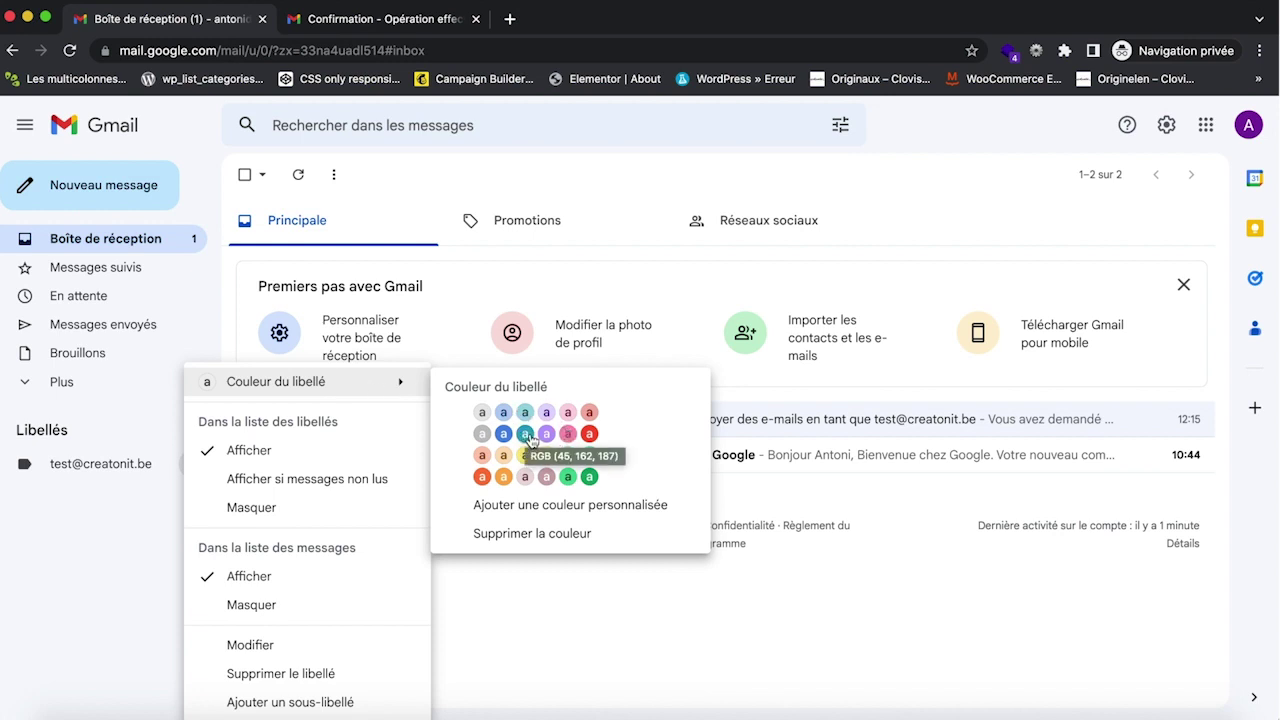
pyautogui.click(525, 434)
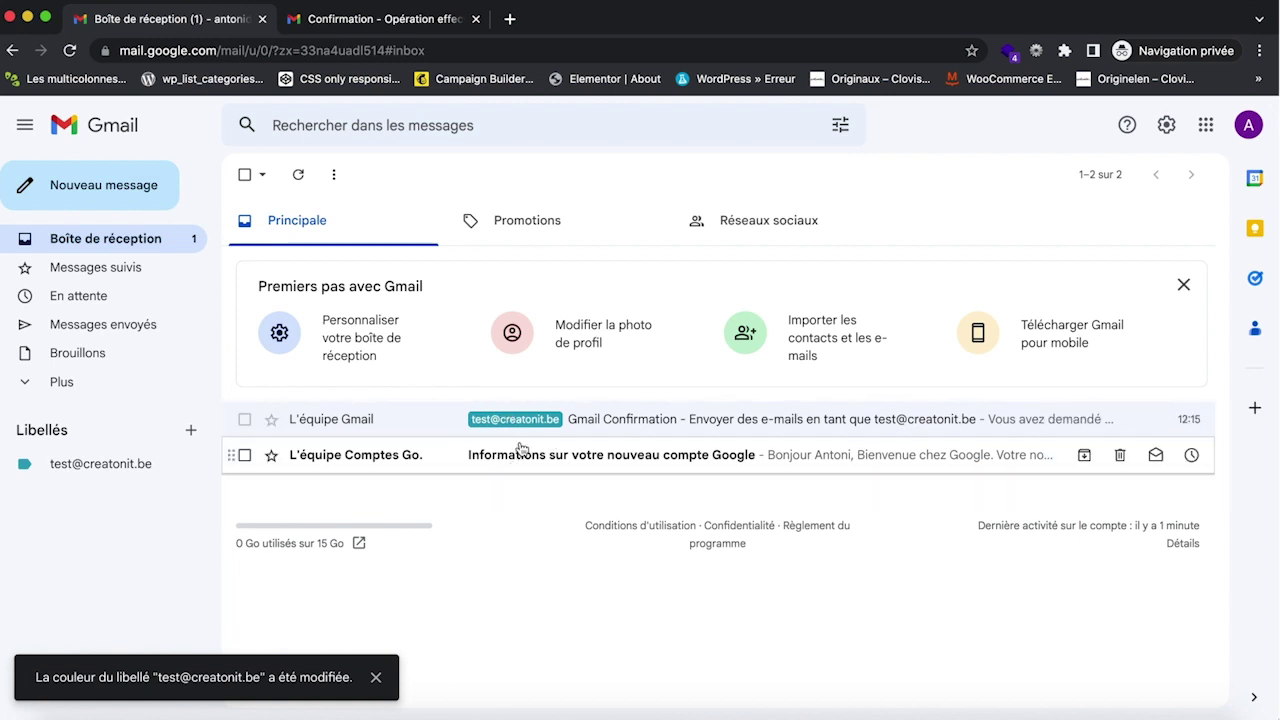